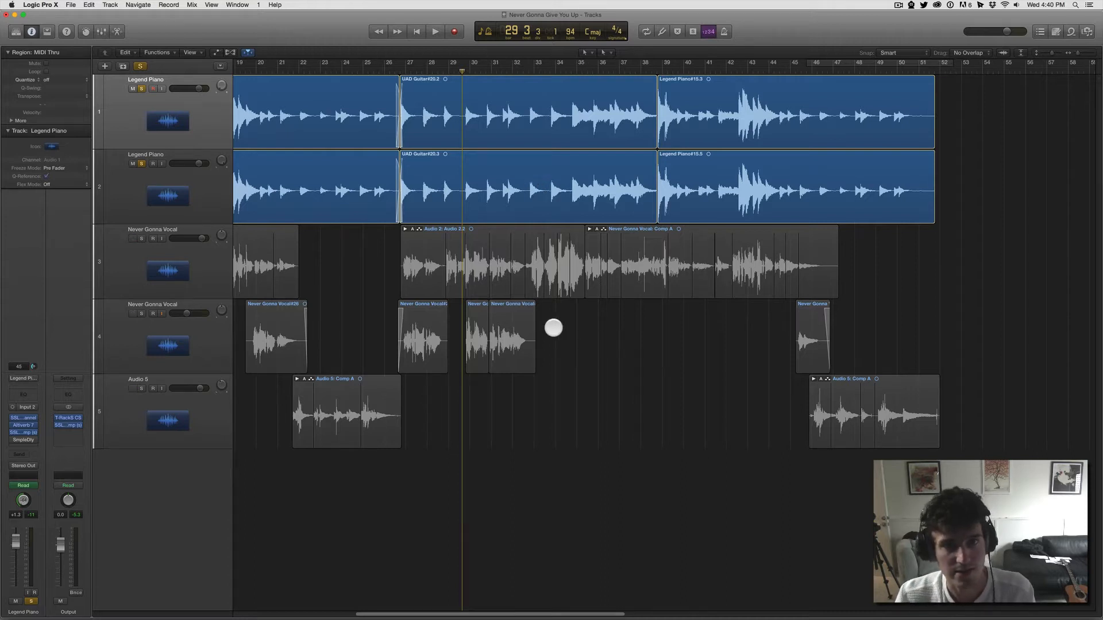
# Step: Play the two soloed Legend Piano tracks from around bar 29 to hear them on their own
pyautogui.press('space')
pyautogui.press('XF86AudioRaiseVolume')
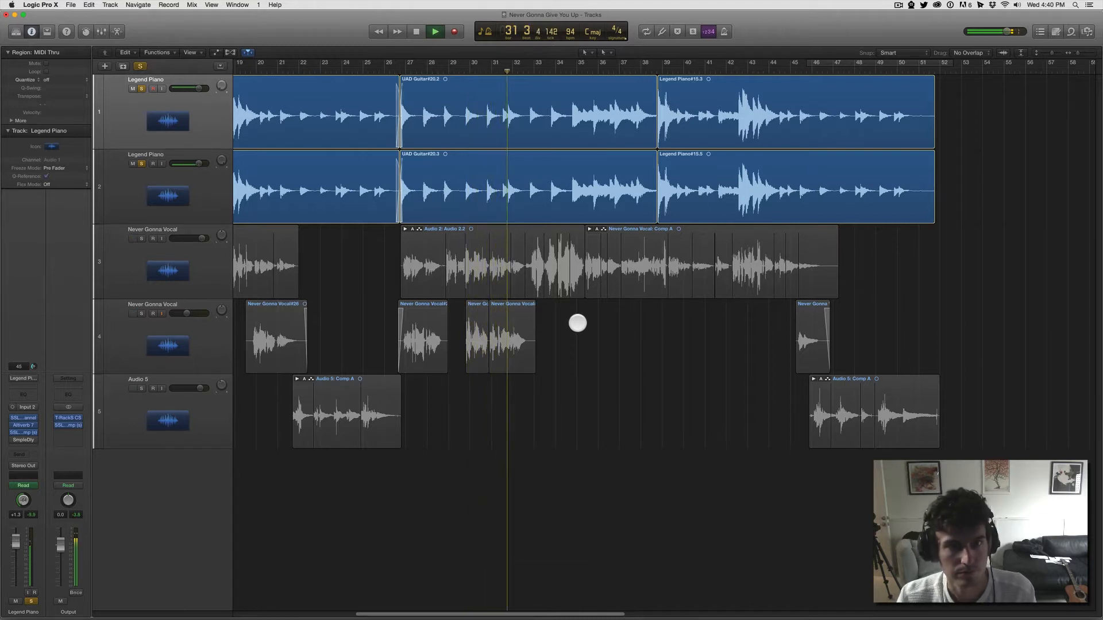
pyautogui.press('space')
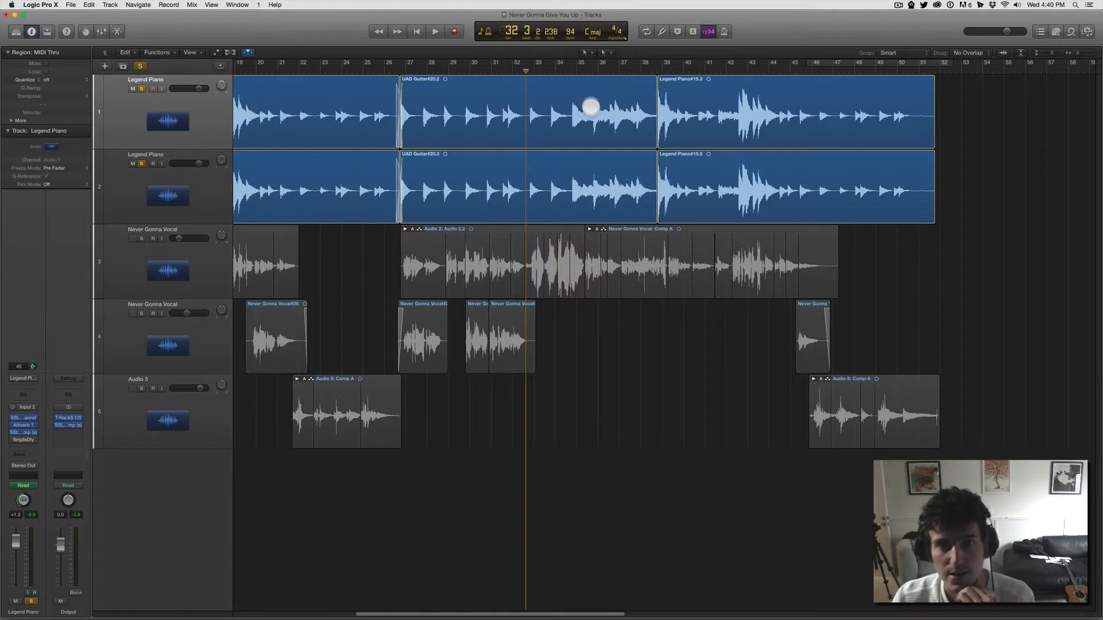
# Step: Place the playhead at bar 36, unsolo both Legend Piano tracks and solo the upper Never Gonna Vocal track
pyautogui.moveTo(591, 67); pyautogui.dragTo(603, 67)
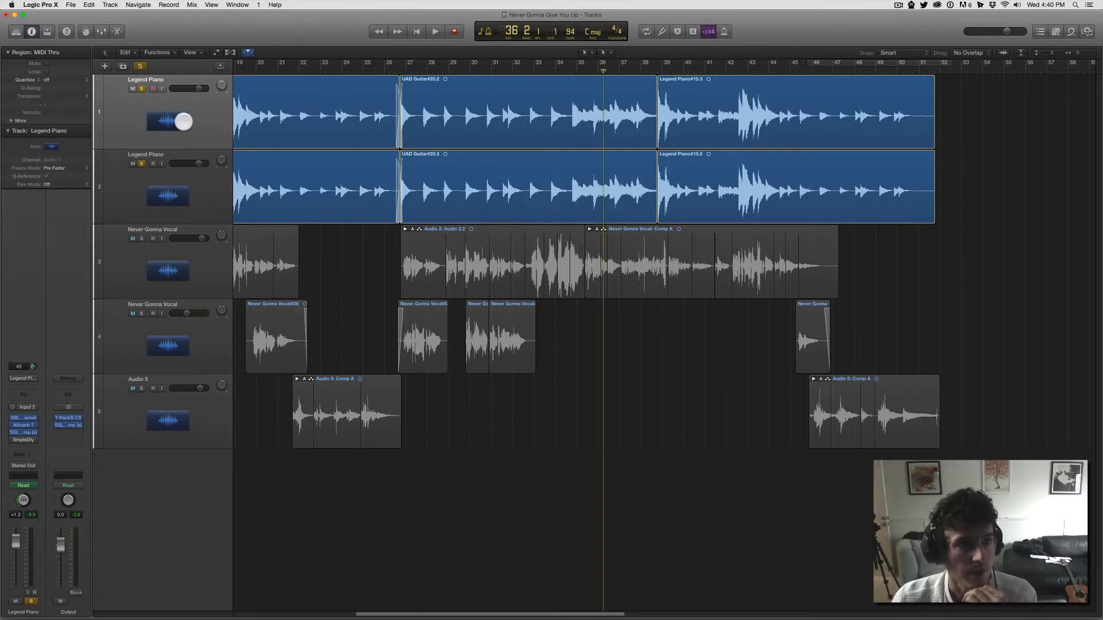
pyautogui.click(142, 89)
pyautogui.click(142, 164)
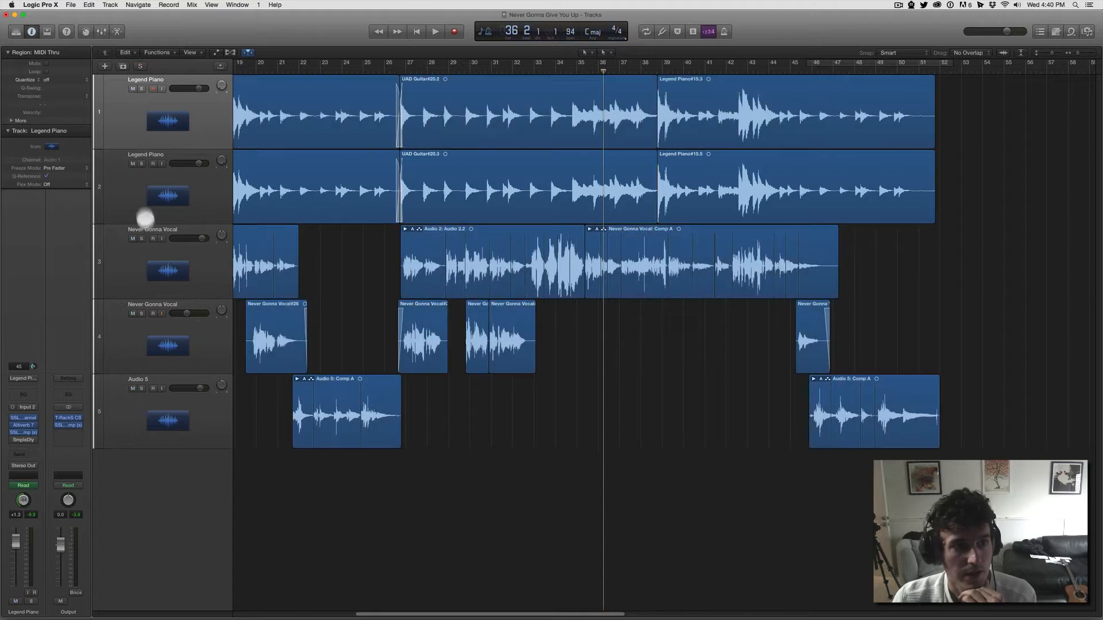
pyautogui.click(141, 238)
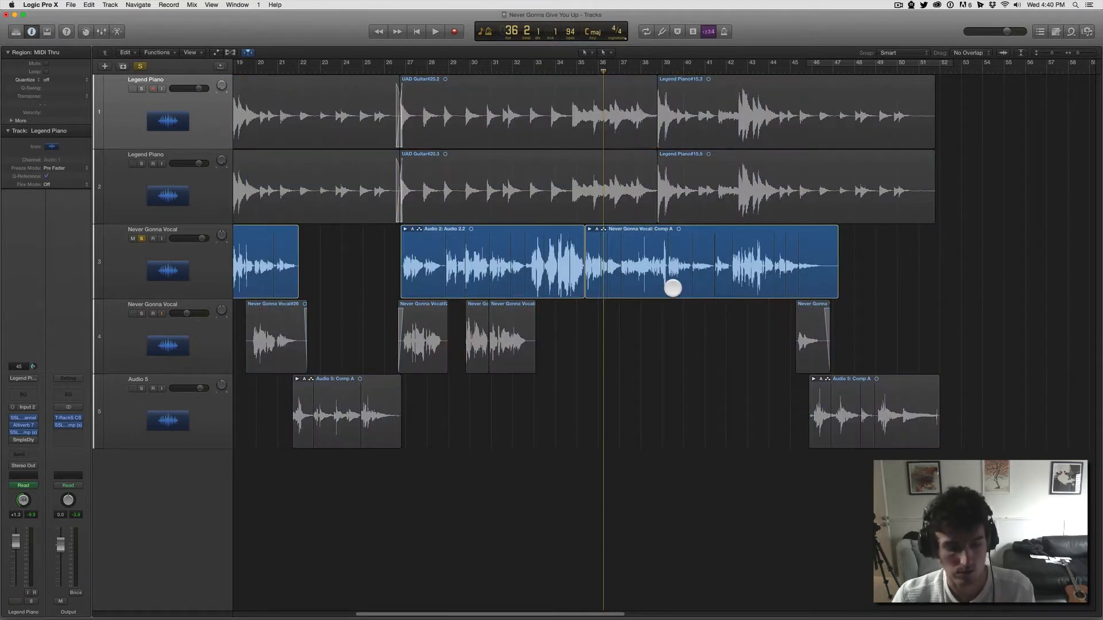
# Step: Listen to the soloed vocal from just before bar 39, and return the playhead to bar 38 beat 4
pyautogui.click(655, 70)
pyautogui.press('super+Right')
pyautogui.press('super+Right')
pyautogui.press('space')
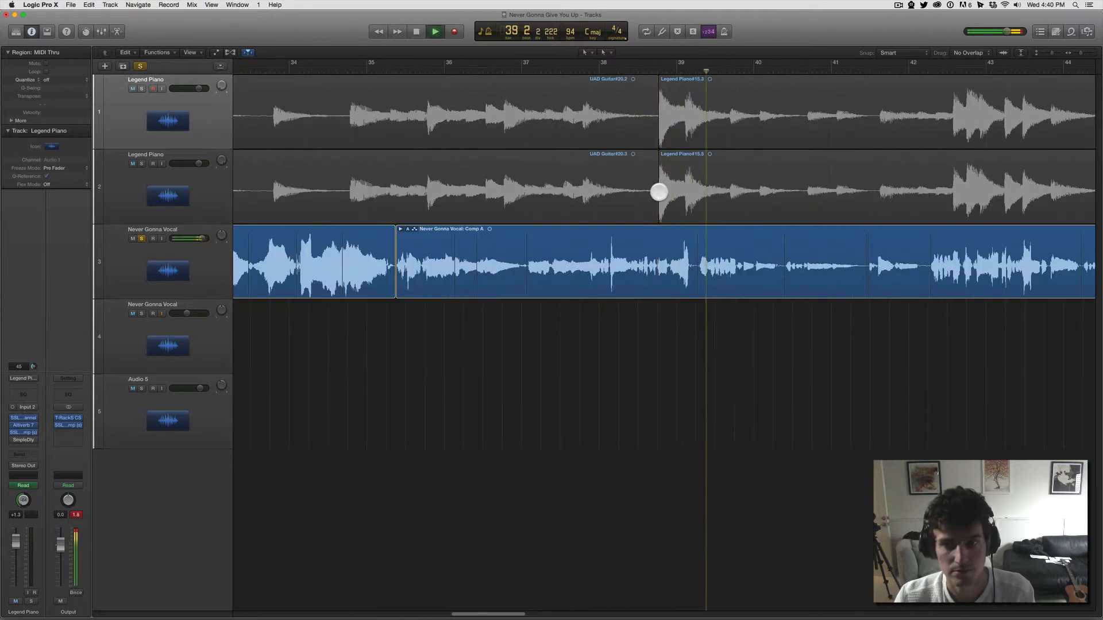
pyautogui.press('space')
pyautogui.click(661, 69)
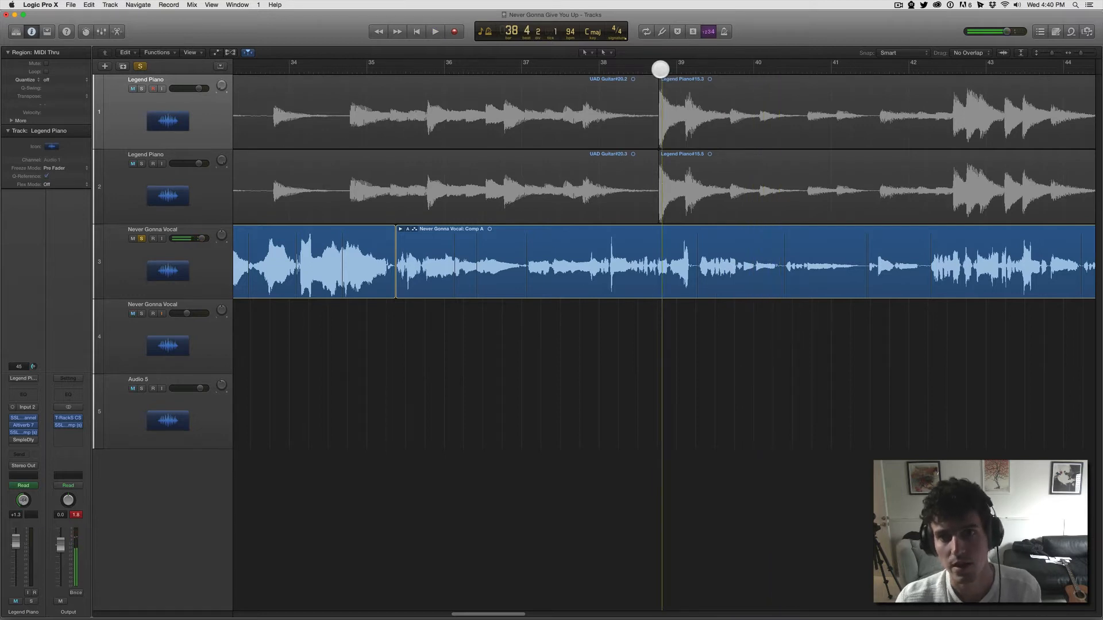
pyautogui.click(658, 71)
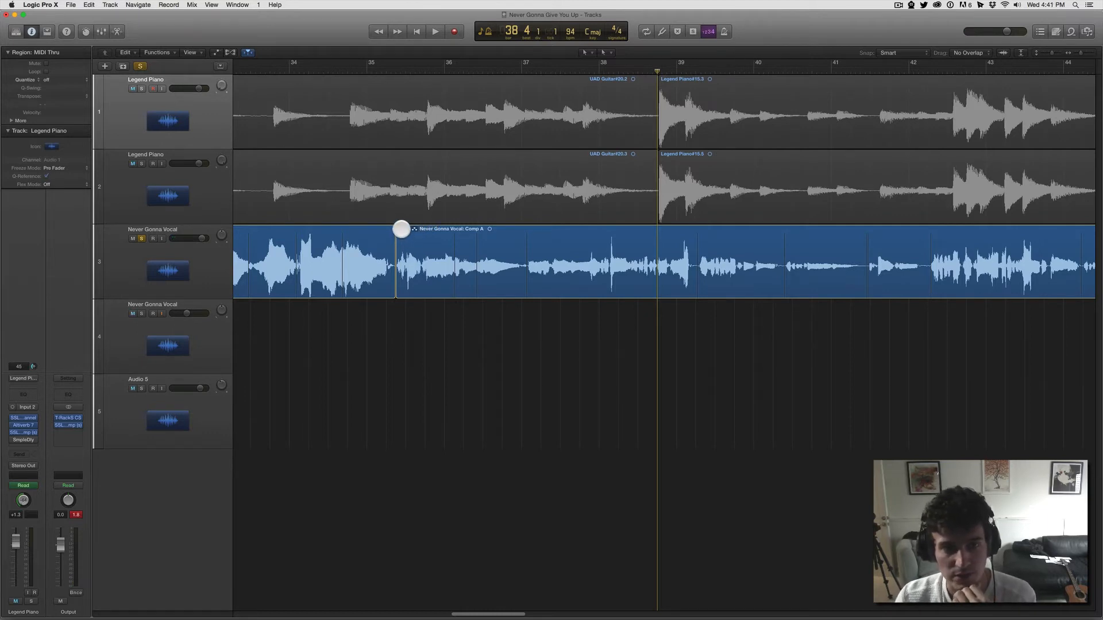
# Step: Expand the Never Gonna Vocal: Comp A take folder to show its individual takes
pyautogui.click(401, 229)
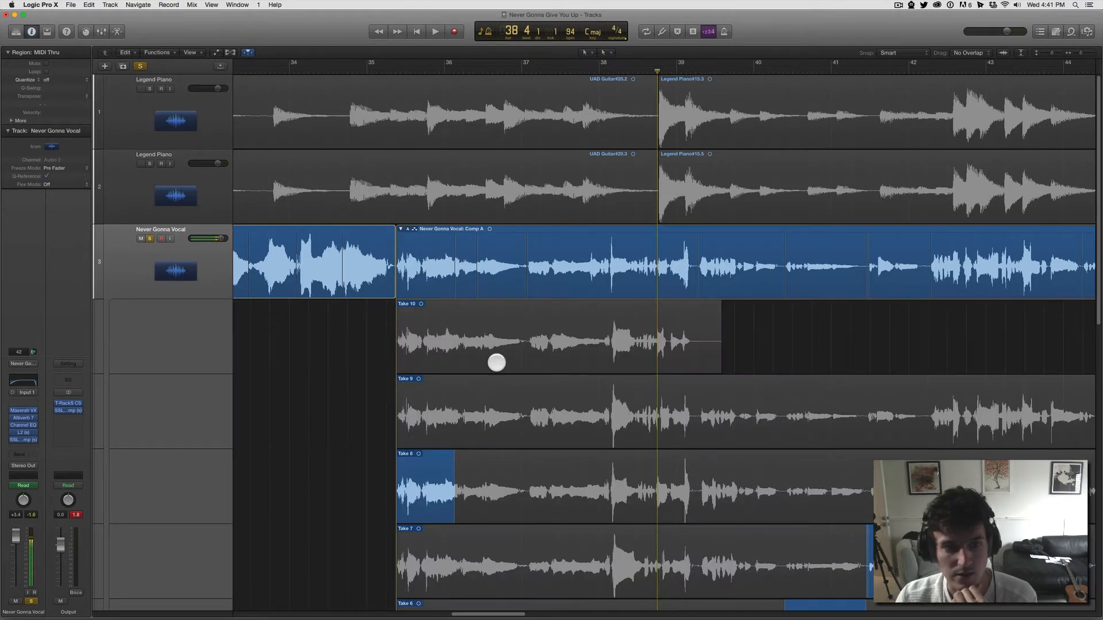
pyautogui.scroll(-6, 497, 363)
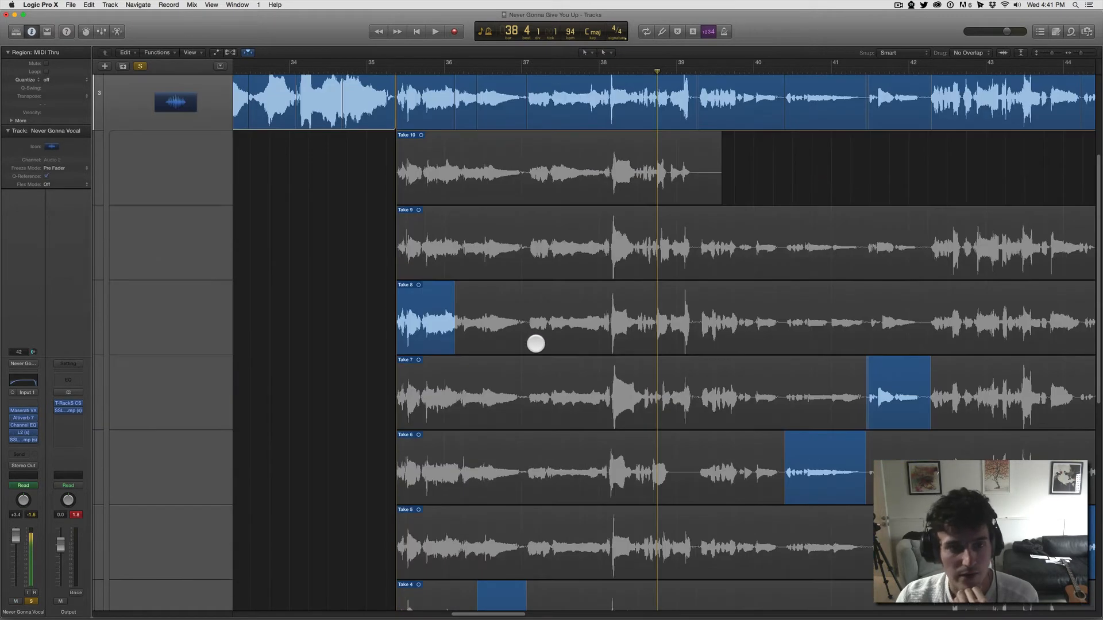
pyautogui.scroll(-4, 582, 343)
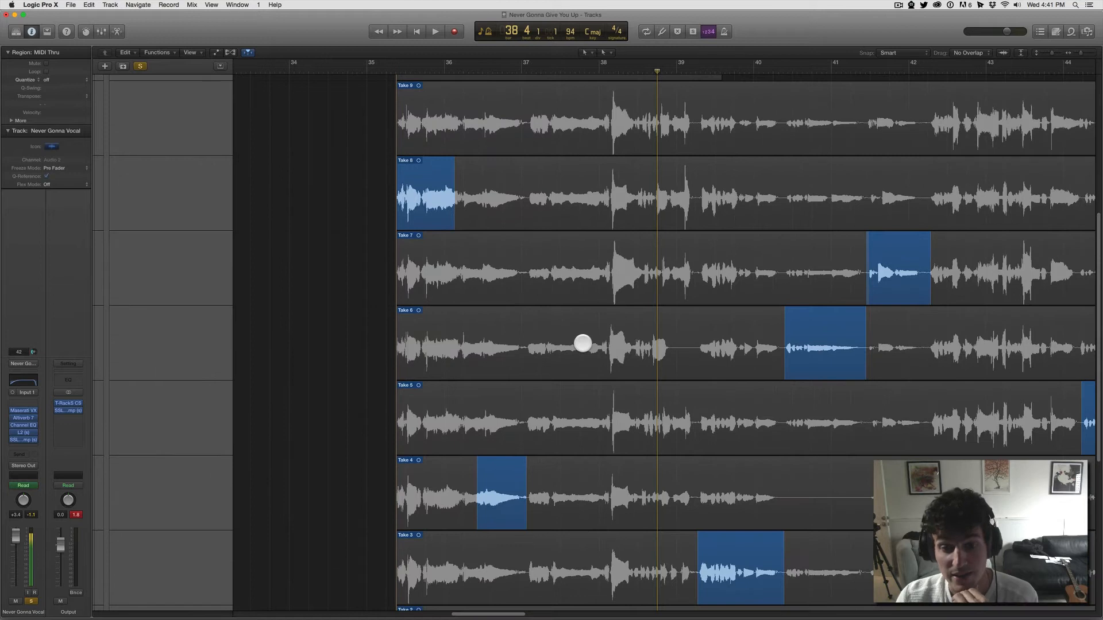
pyautogui.scroll(-7, 583, 343)
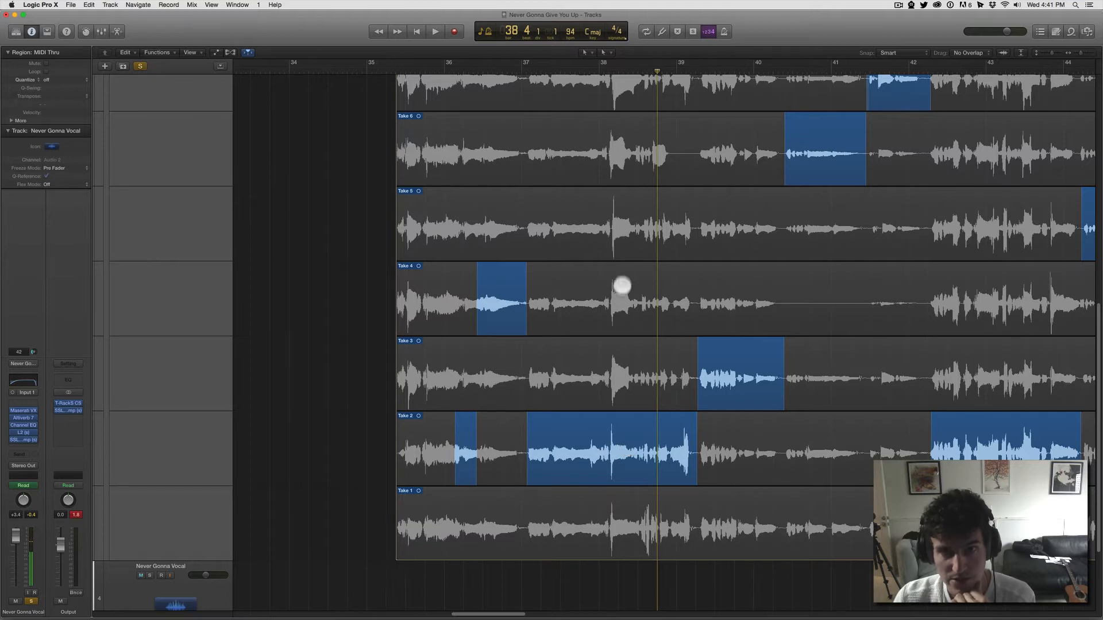
# Step: Play the comped Take 3 phrase from bar 39 beat 2
pyautogui.click(680, 70)
pyautogui.moveTo(681, 70); pyautogui.dragTo(696, 73)
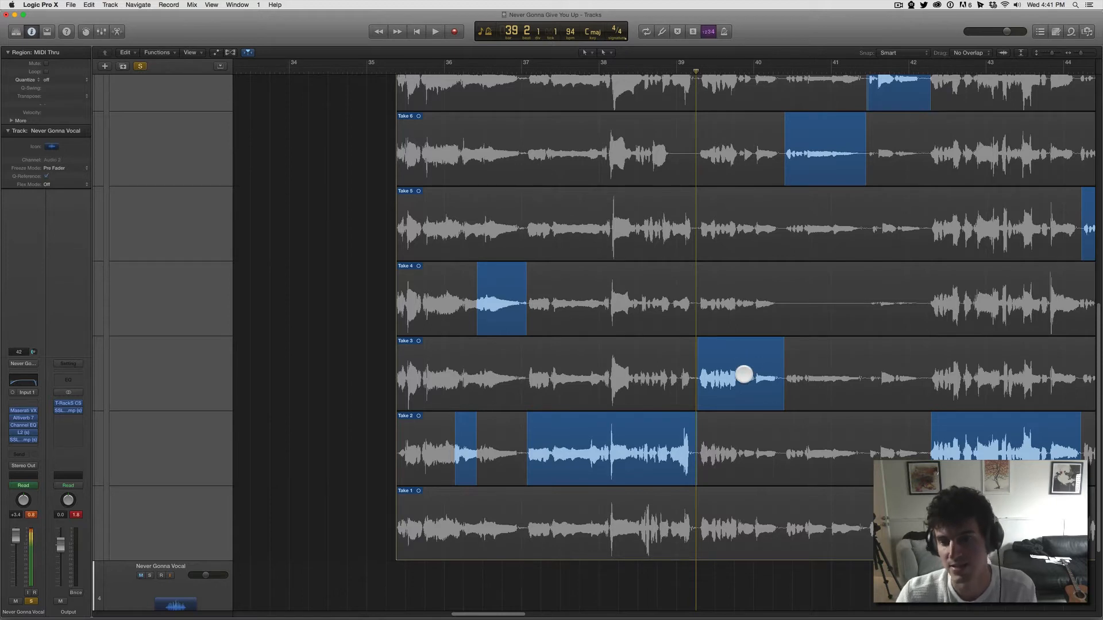
pyautogui.press('space')
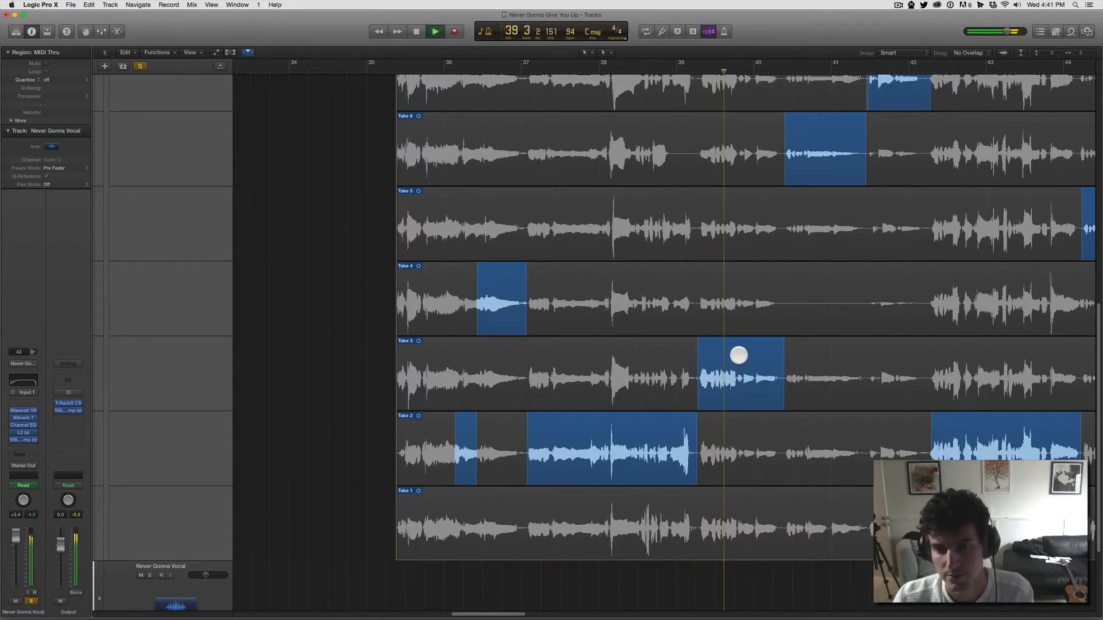
pyautogui.press('space')
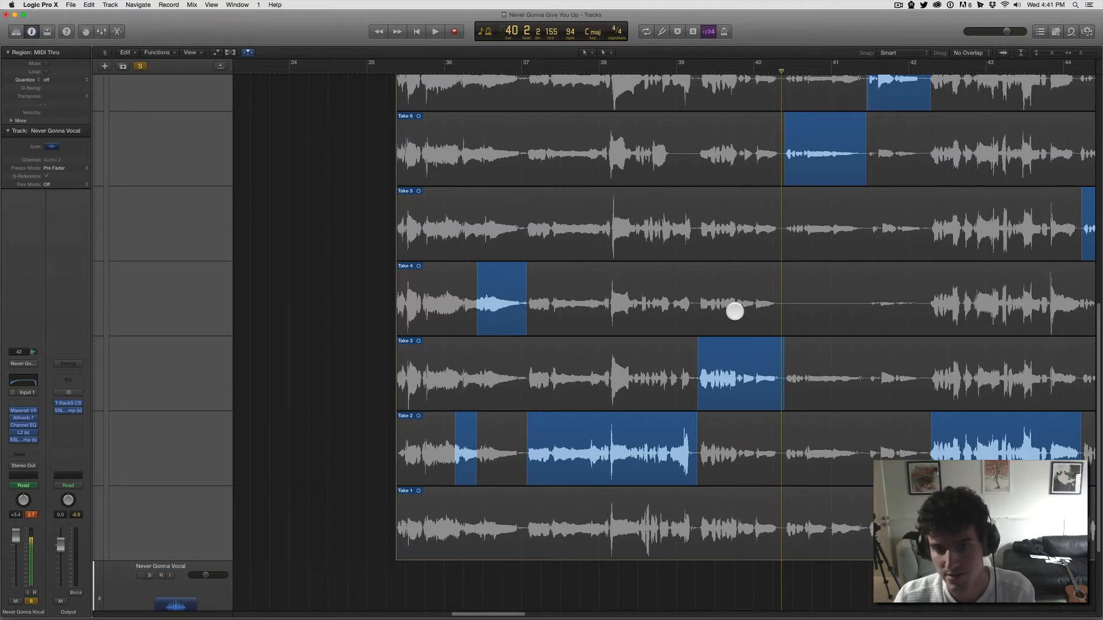
# Step: Switch the comp phrase between bars 39 and 40 to Take 4 and audition it from its start
pyautogui.click(735, 311)
pyautogui.press('space')
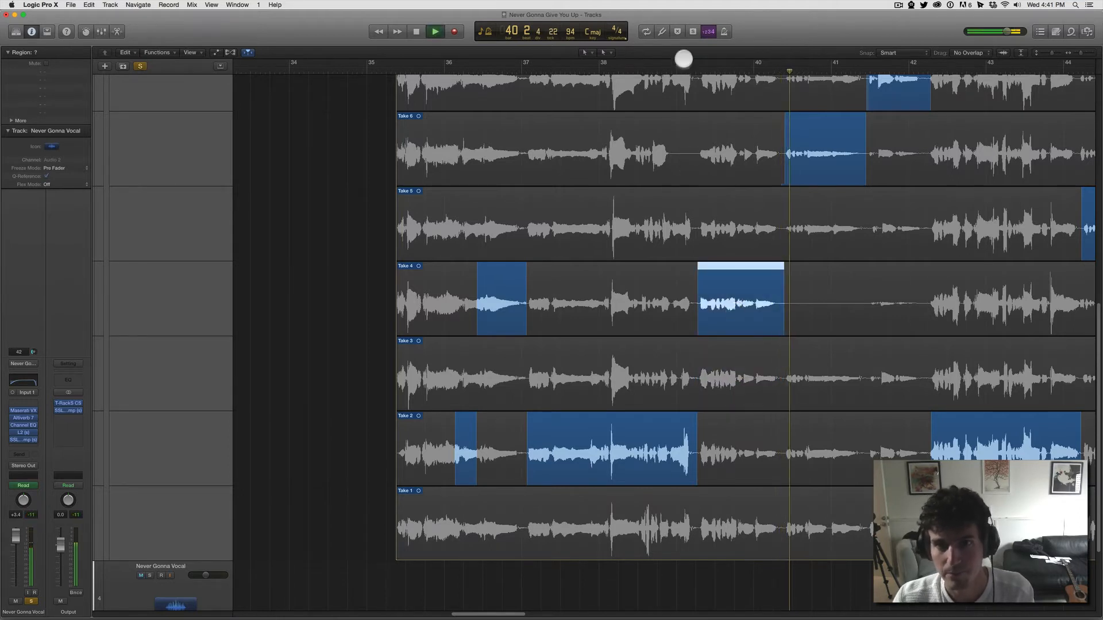
pyautogui.click(699, 72)
pyautogui.press('space')
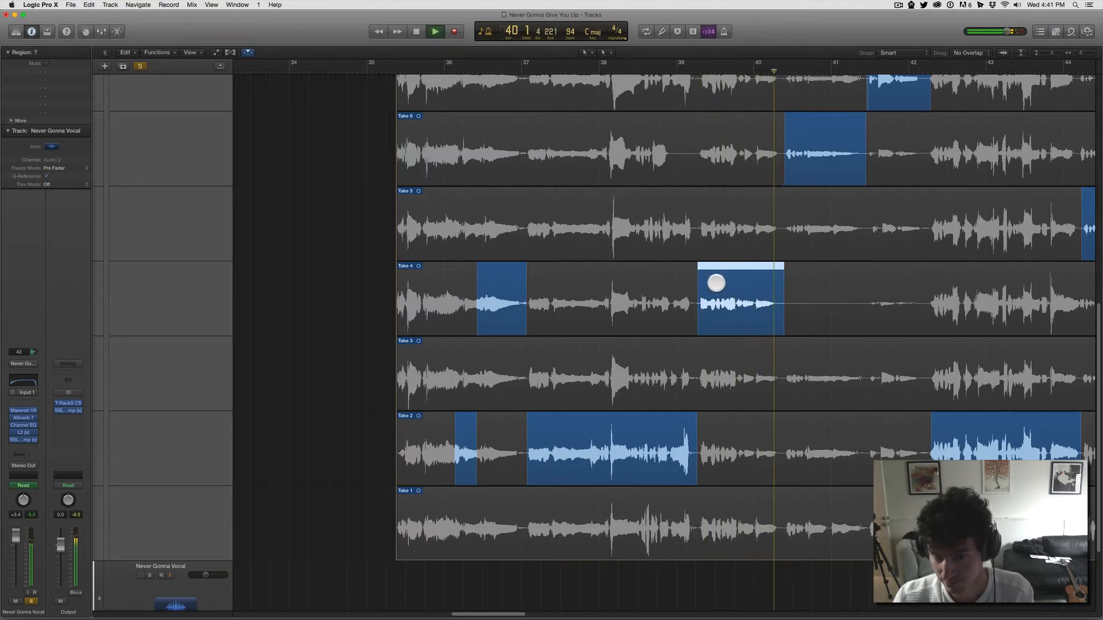
pyautogui.press('space')
# Step: Switch the comp phrase between bars 39 and 40 to Take 5 and audition it from its start
pyautogui.click(726, 228)
pyautogui.click(697, 74)
pyautogui.press('space')
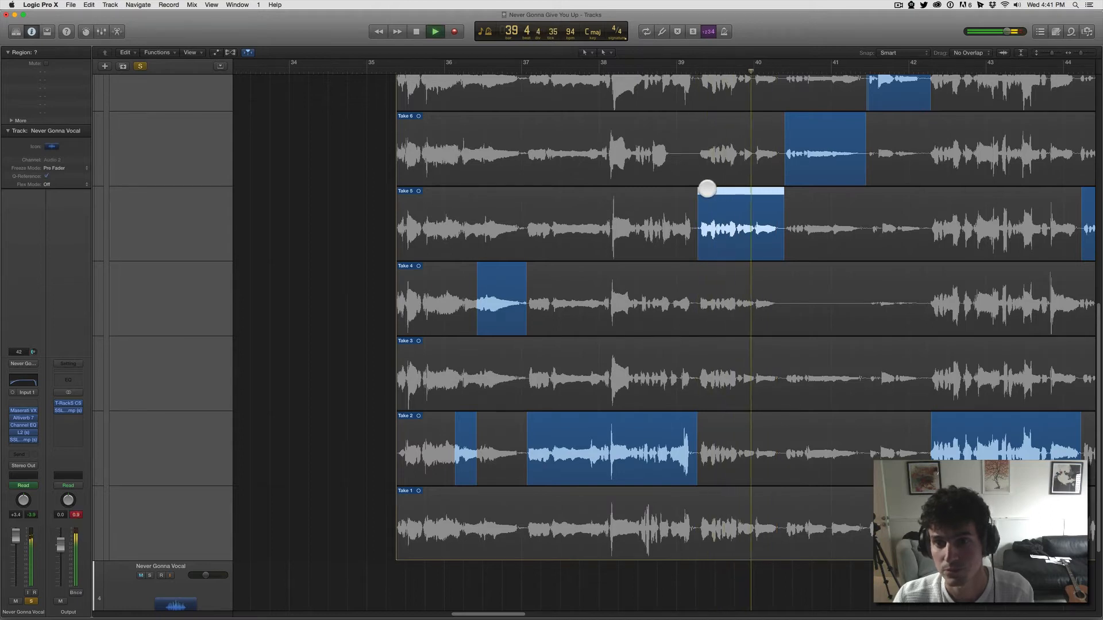
# Step: Switch the comp phrase between bars 39 and 40 to Take 6 and audition it from its start
pyautogui.click(716, 165)
pyautogui.click(697, 74)
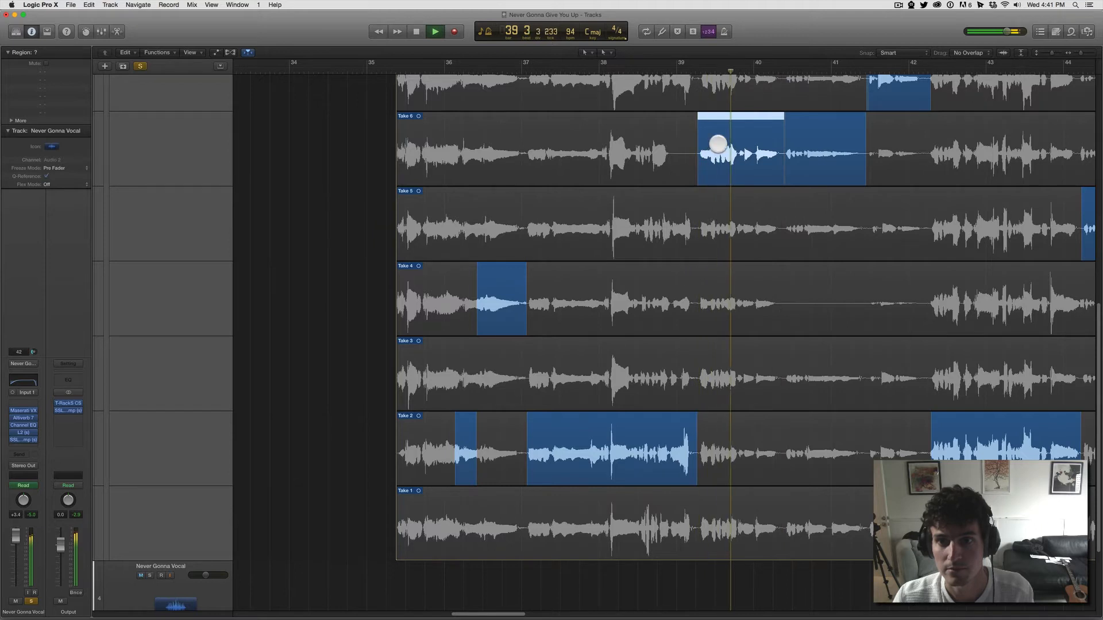
pyautogui.press('space')
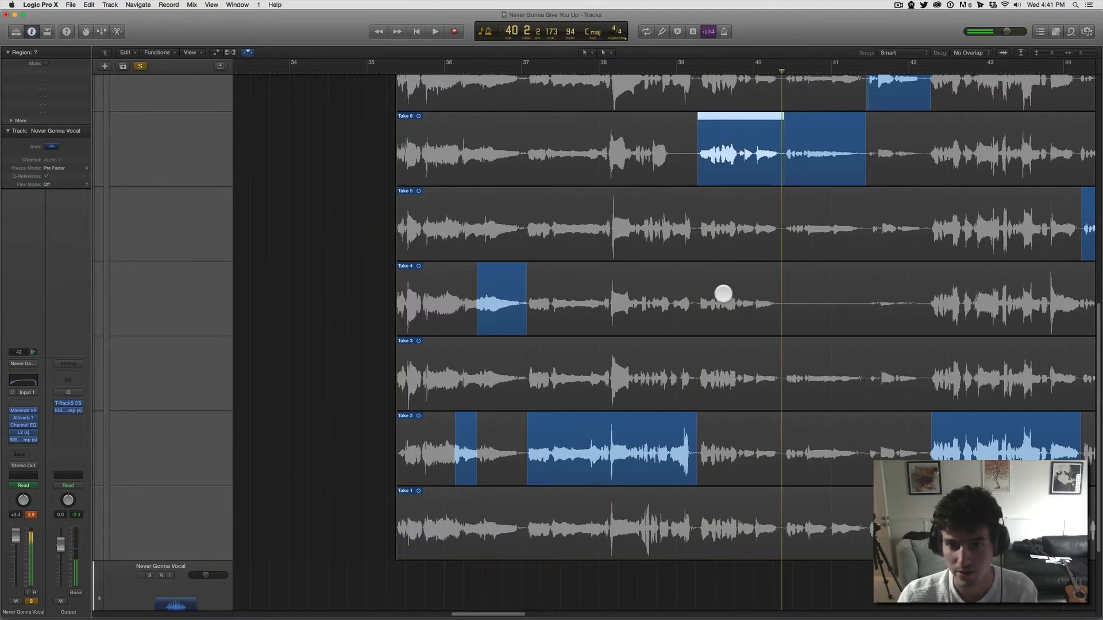
# Step: Set the comp phrase between bars 39 and 40 back to Take 3 and play it from its start
pyautogui.click(721, 348)
pyautogui.click(694, 67)
pyautogui.press('space')
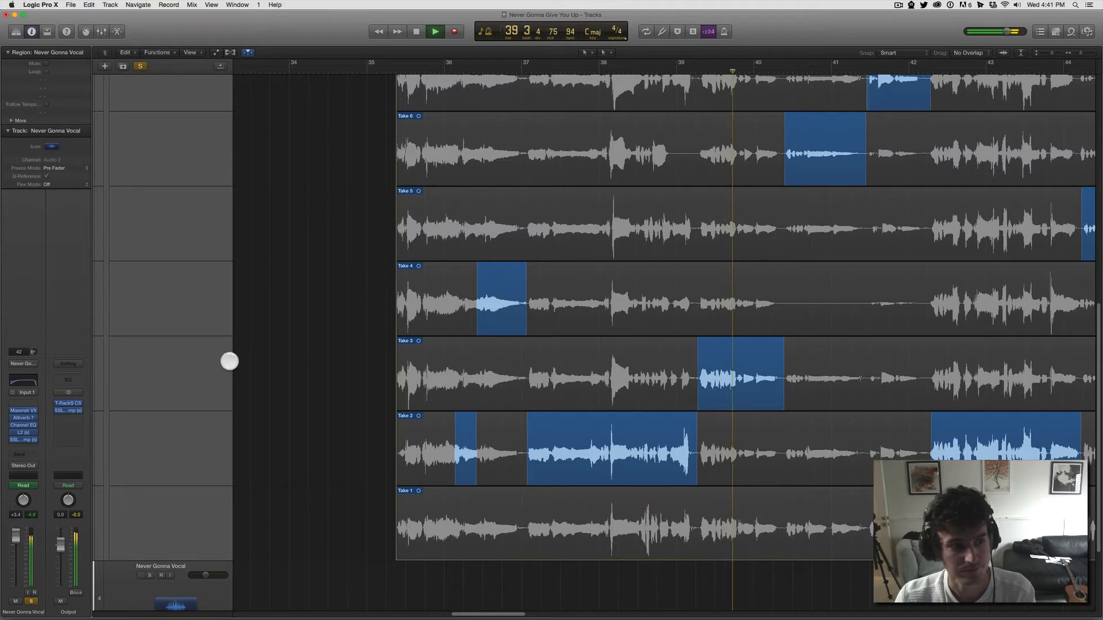
pyautogui.press('space')
# Step: Unsolo the vocal track and play the Take 3 phrase with the full mix
pyautogui.click(31, 601)
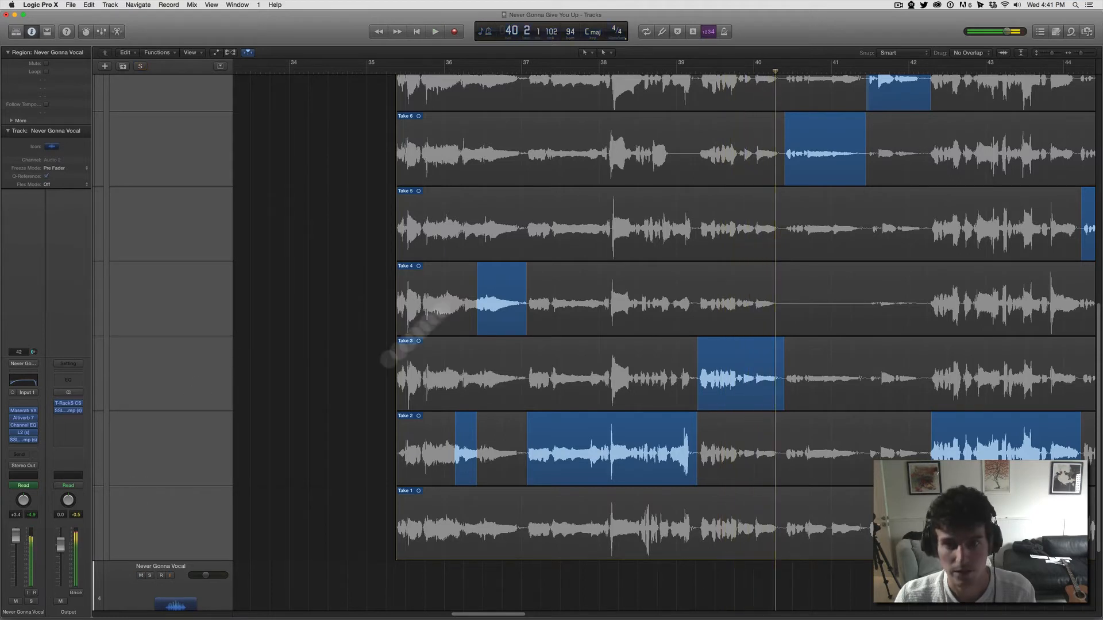
pyautogui.click(694, 68)
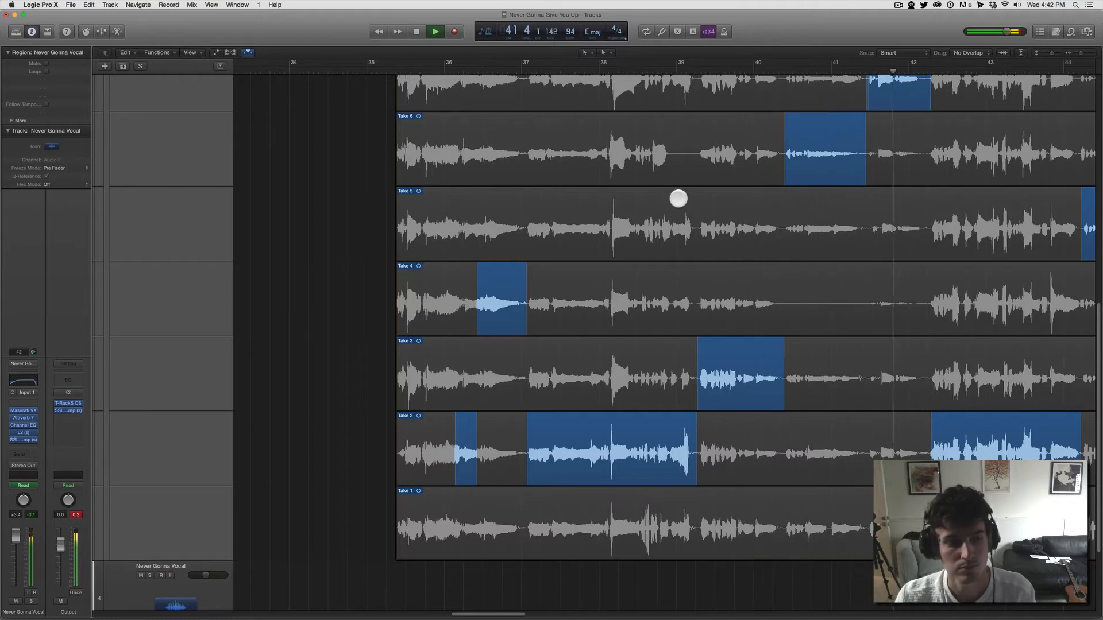
pyautogui.press('space')
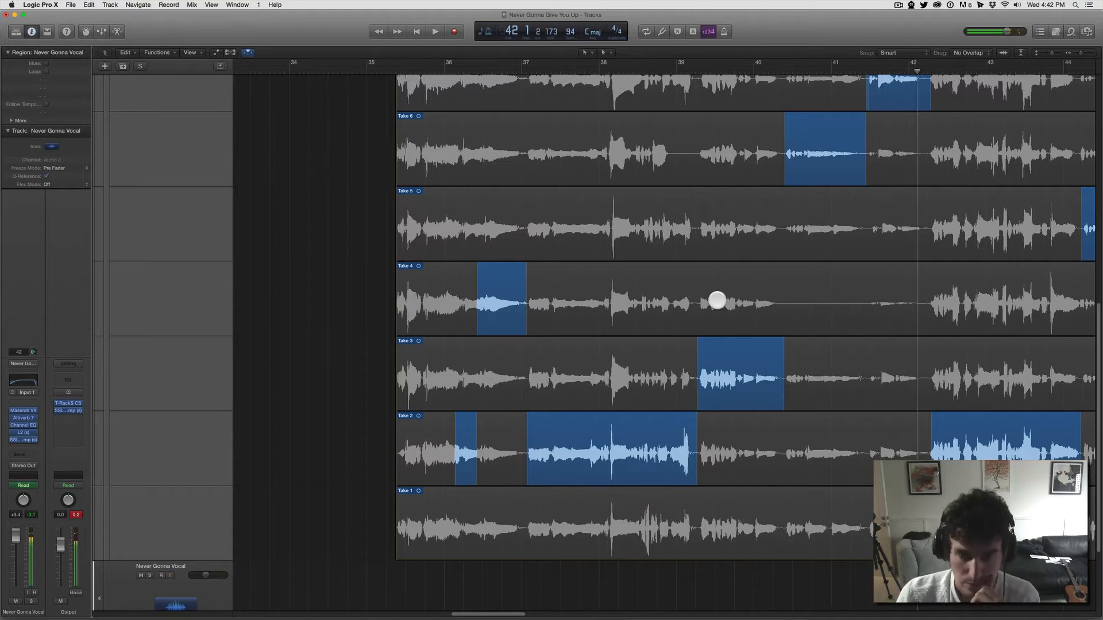
# Step: Look through the vocal takes to review which section of each one is used in the comp
pyautogui.scroll(2, 717, 305)
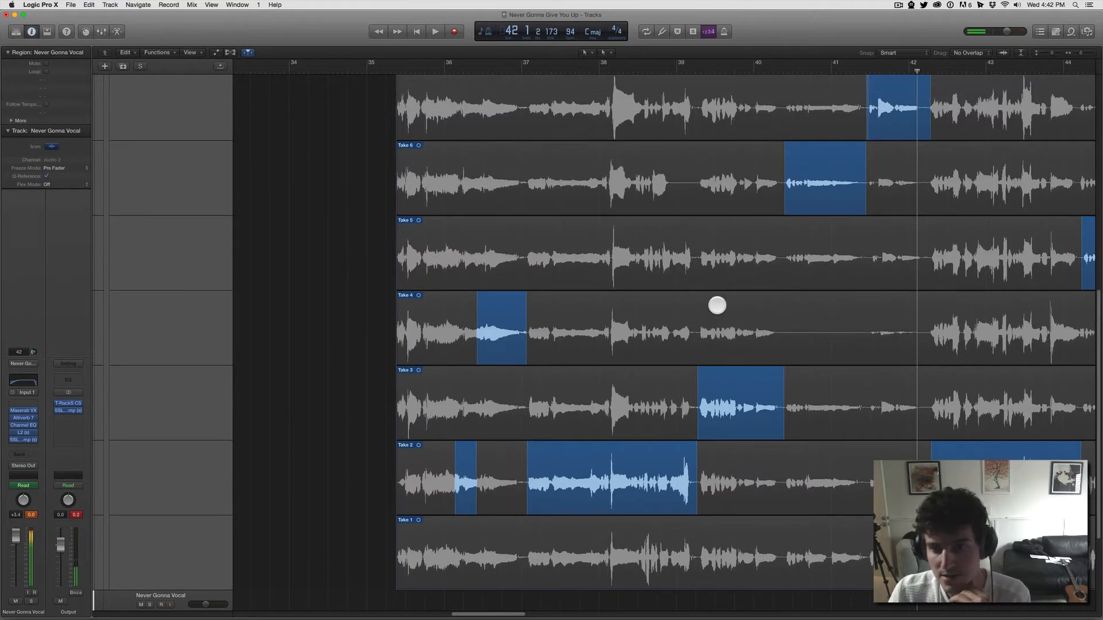
pyautogui.scroll(3, 717, 305)
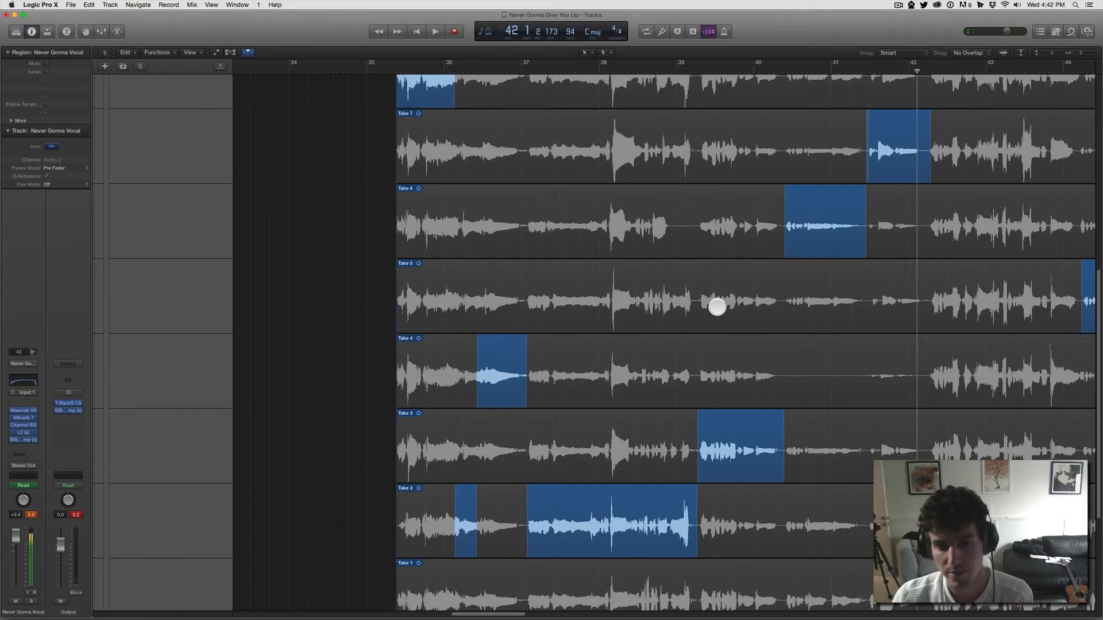
pyautogui.scroll(3, 712, 315)
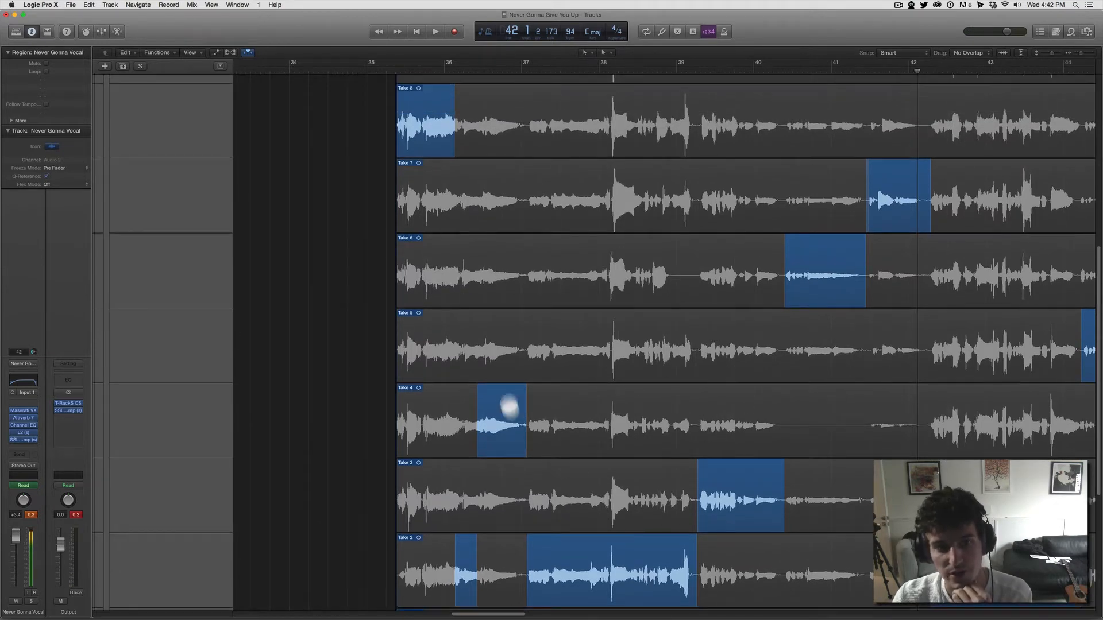
pyautogui.scroll(-1, 660, 382)
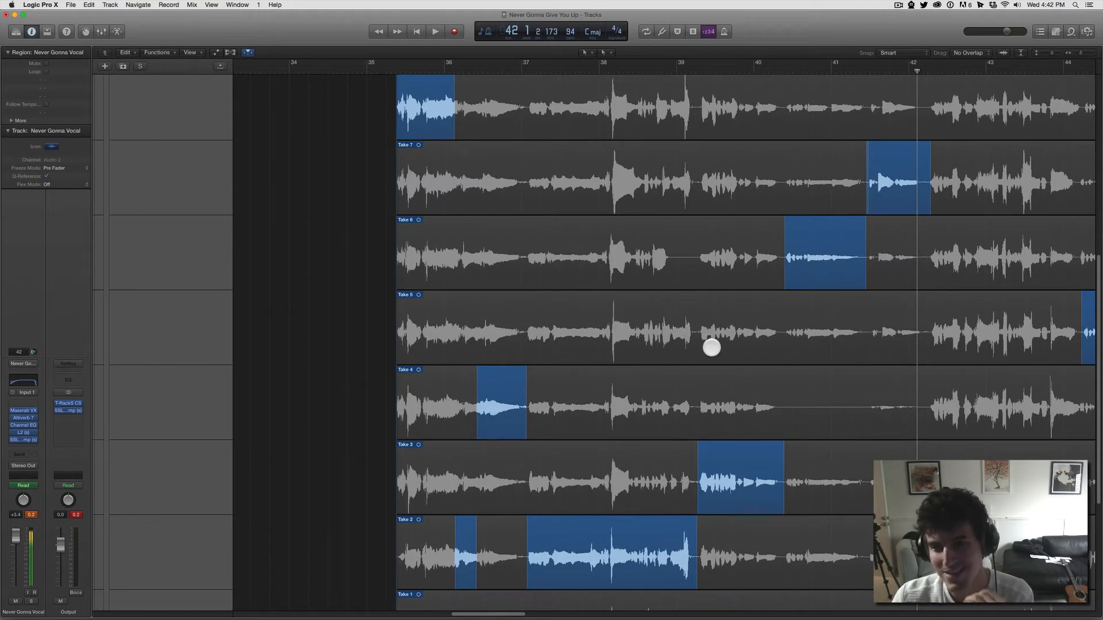
pyautogui.scroll(-3, 695, 345)
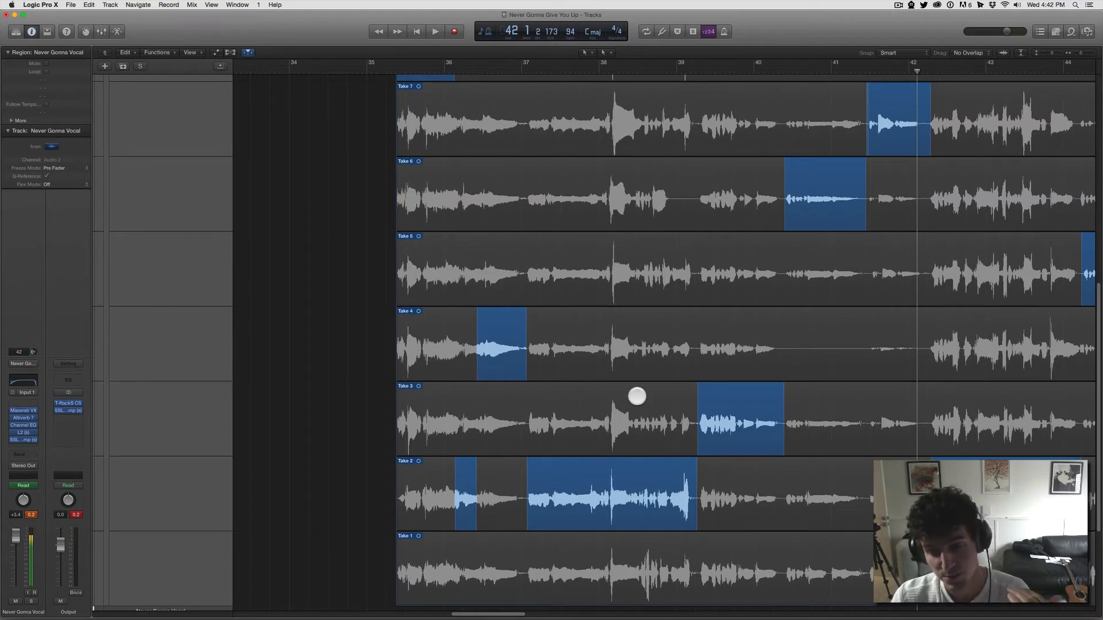
pyautogui.scroll(3, 636, 396)
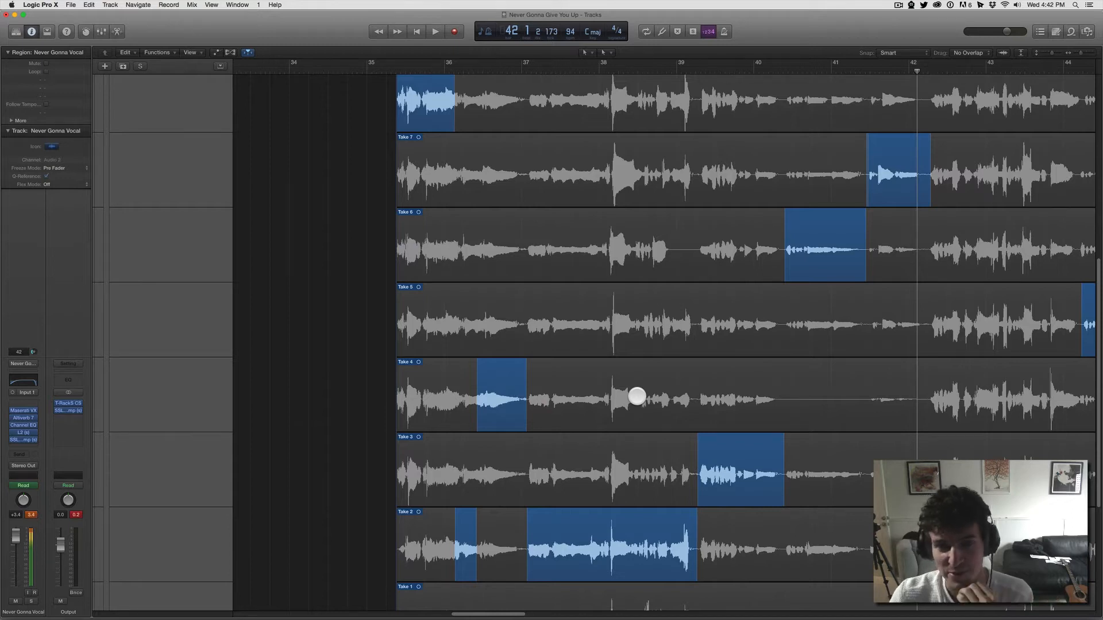
pyautogui.scroll(10, 633, 396)
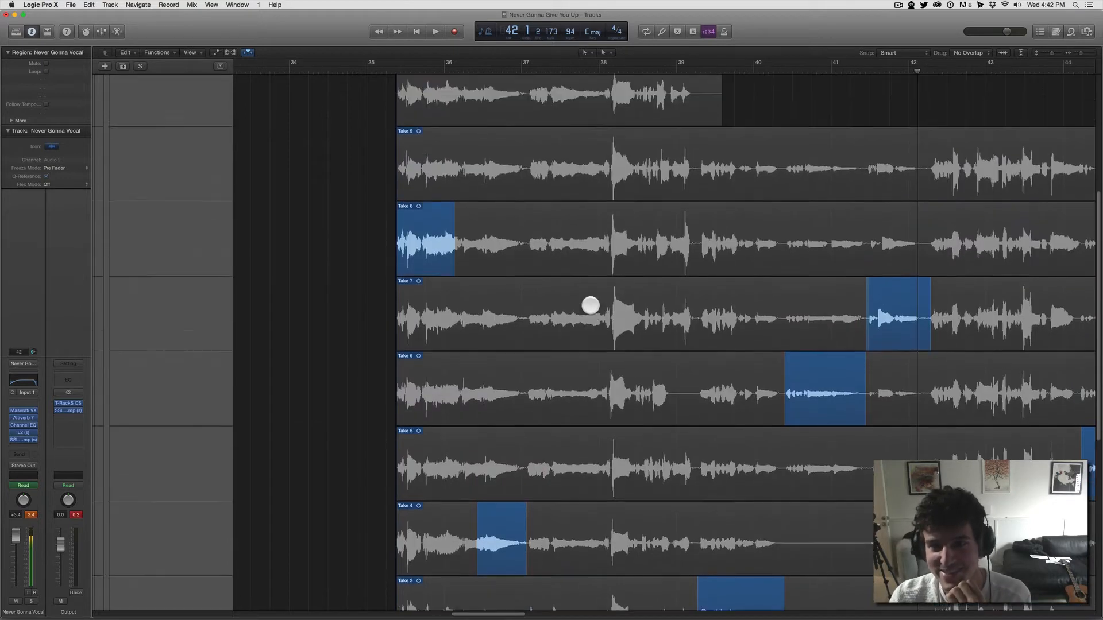
pyautogui.scroll(4, 590, 305)
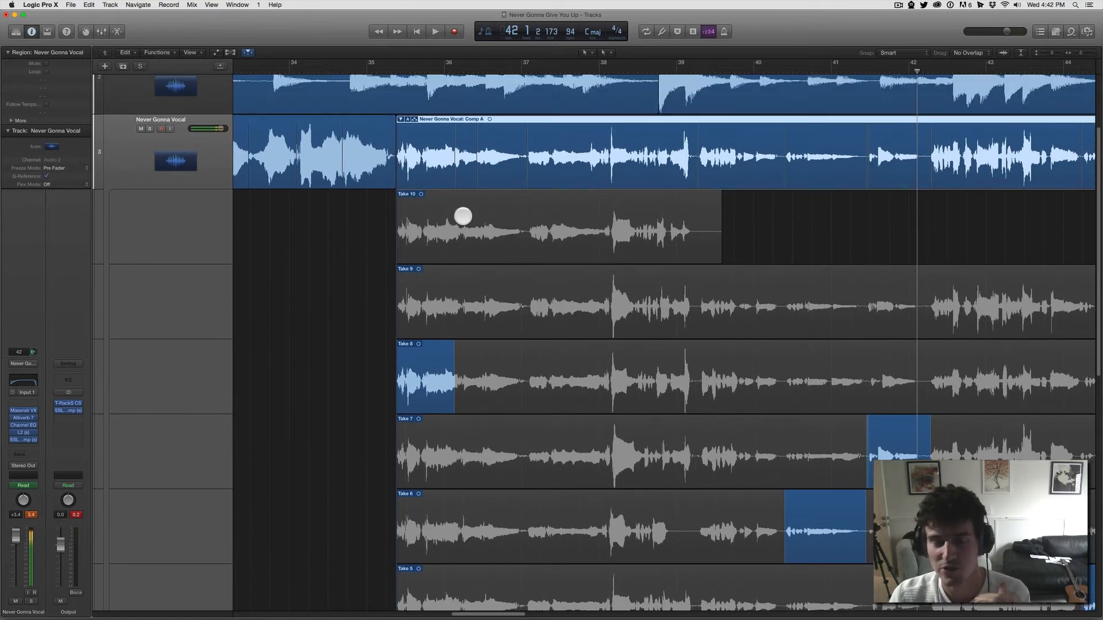
pyautogui.scroll(3, 468, 178)
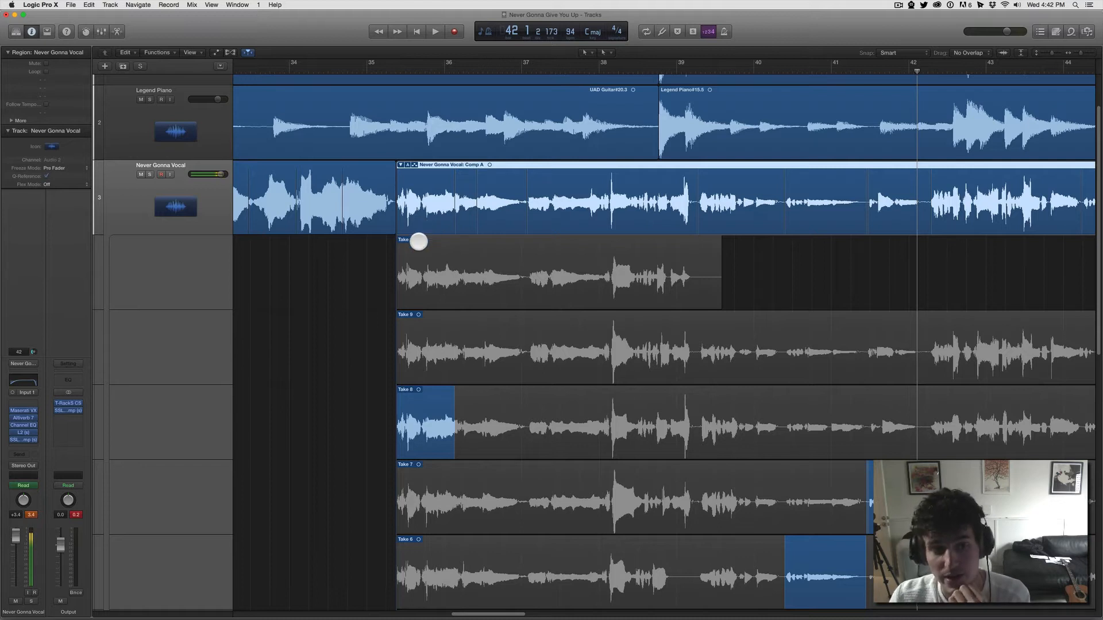
# Step: Collapse the vocal take folder and open the Maserati VX1 plug-in on the vocal track
pyautogui.click(400, 166)
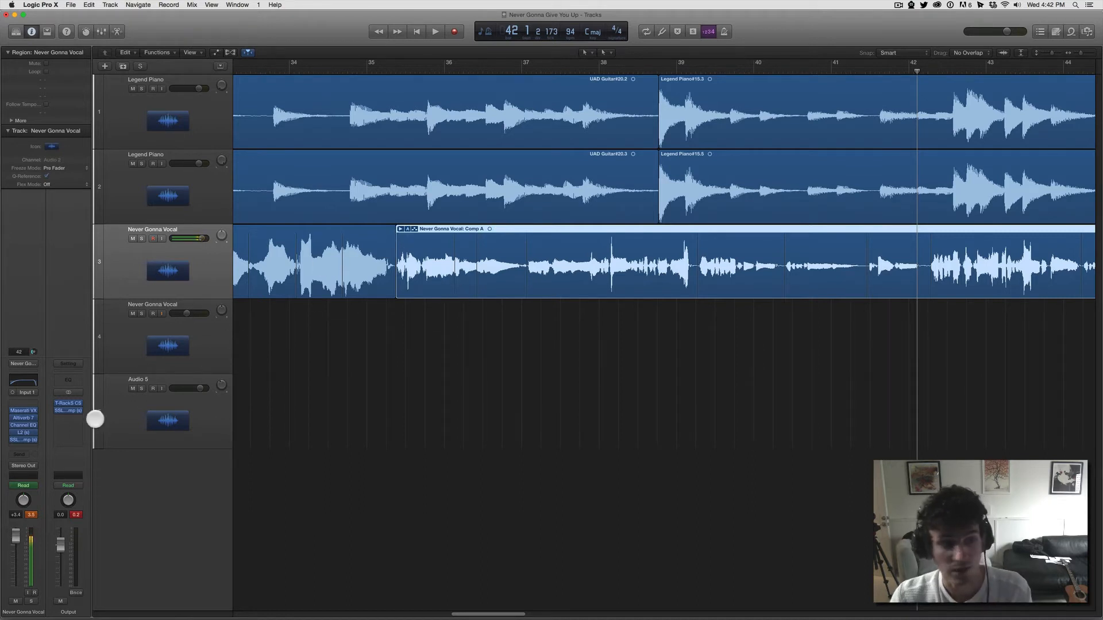
pyautogui.click(26, 411)
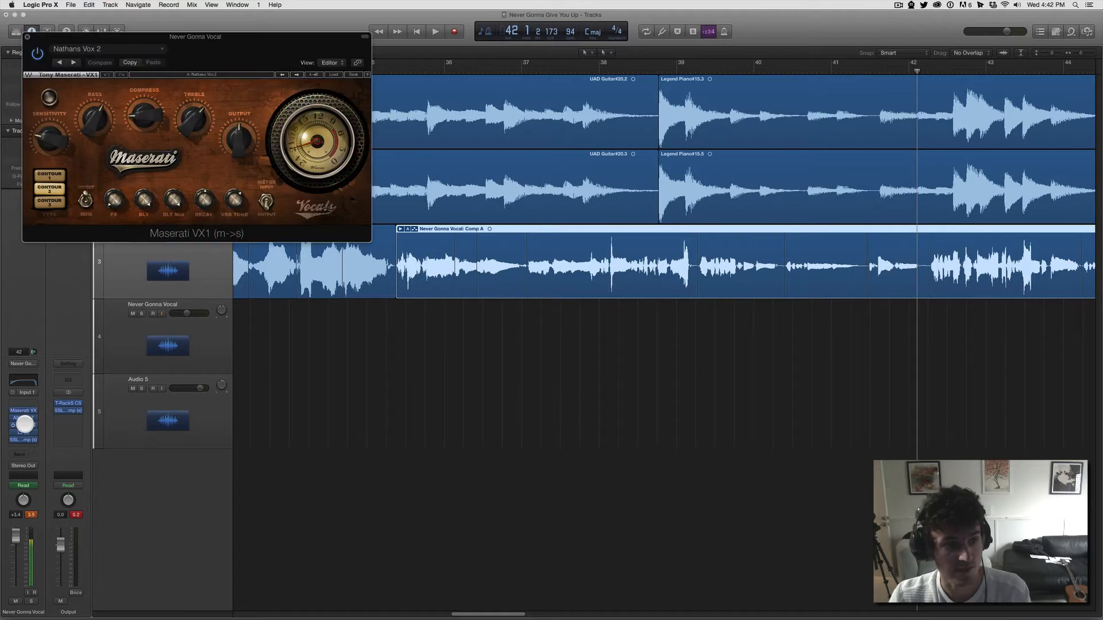
# Step: Open the vocal track's Altiverb 7, Channel EQ, L2 and SSLComp plug-ins and arrange their windows side by side
pyautogui.click(26, 418)
pyautogui.moveTo(206, 37); pyautogui.dragTo(601, 28)
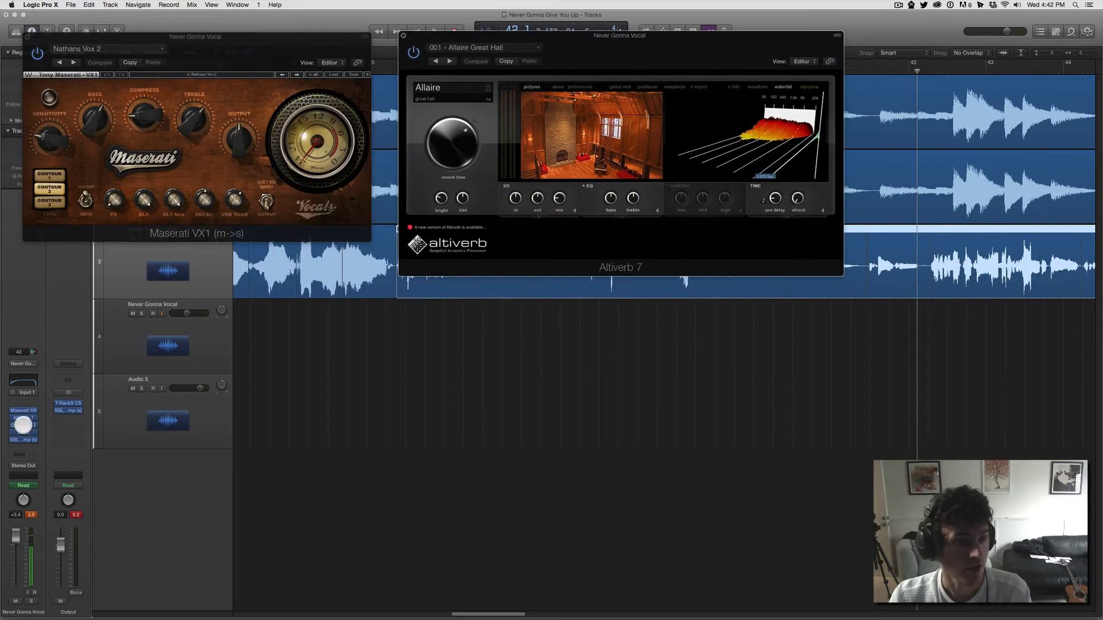
pyautogui.click(23, 425)
pyautogui.moveTo(271, 51); pyautogui.dragTo(224, 362)
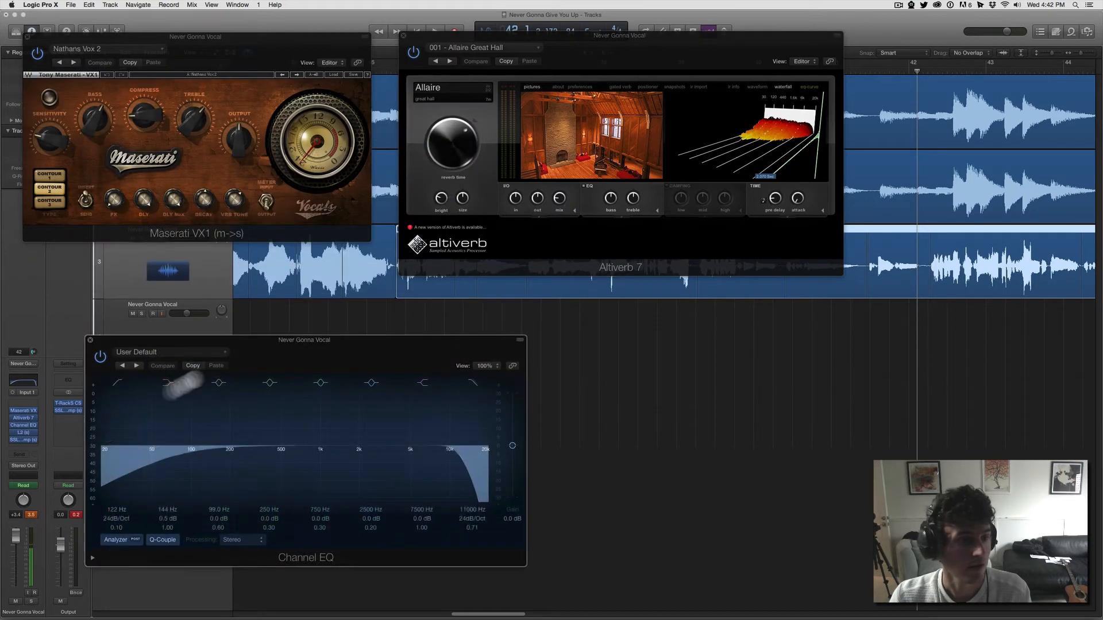
pyautogui.click(24, 433)
pyautogui.moveTo(117, 38); pyautogui.dragTo(622, 283)
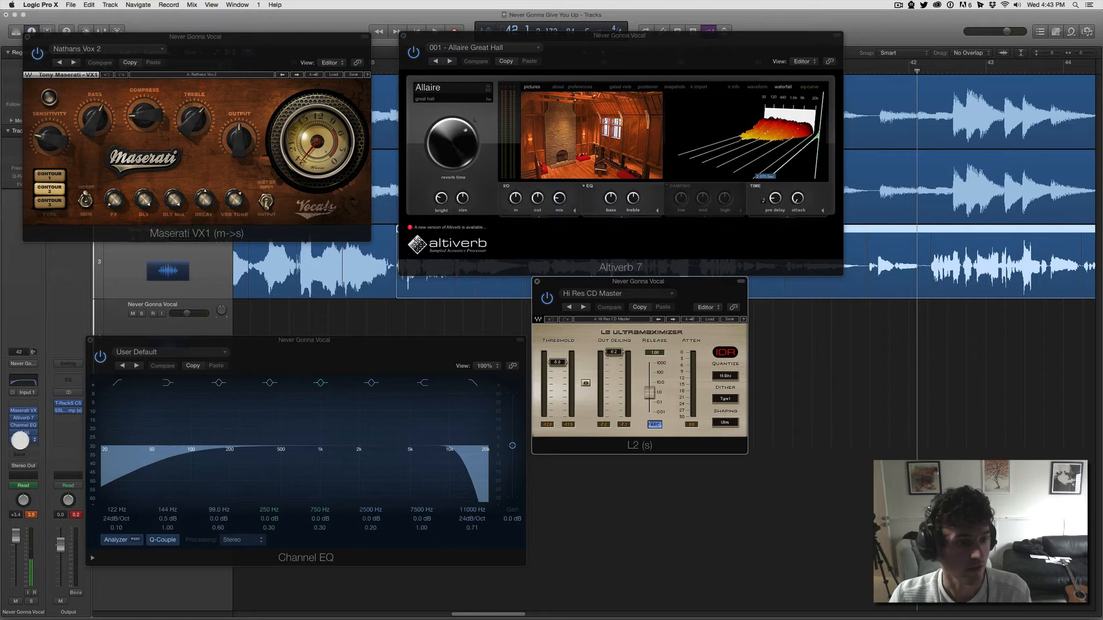
pyautogui.click(23, 440)
pyautogui.moveTo(114, 49); pyautogui.dragTo(855, 299)
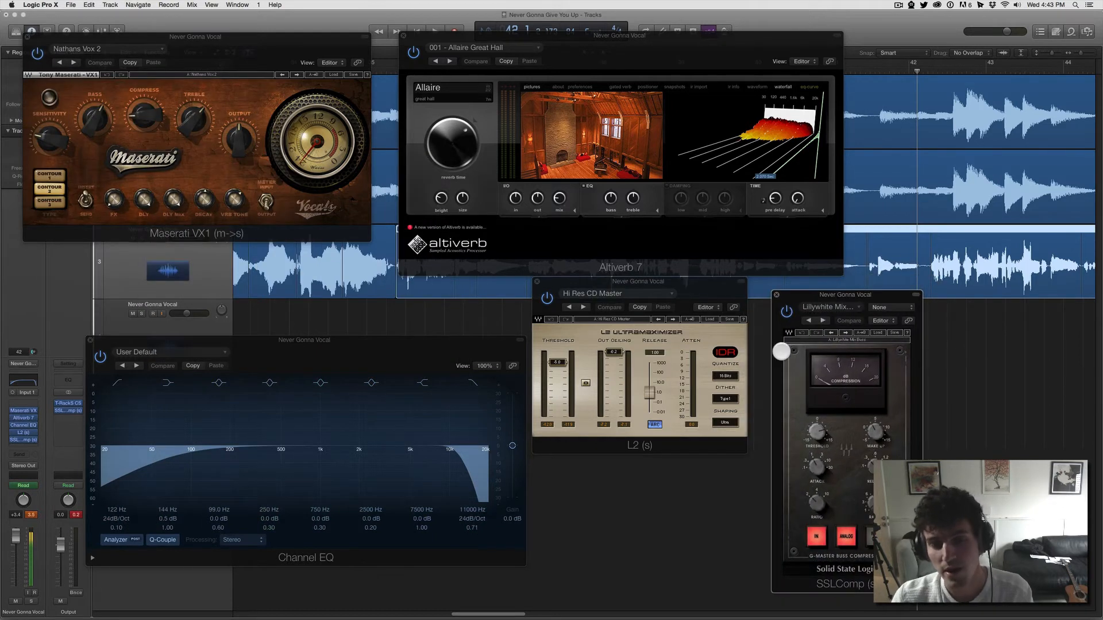
pyautogui.click(957, 340)
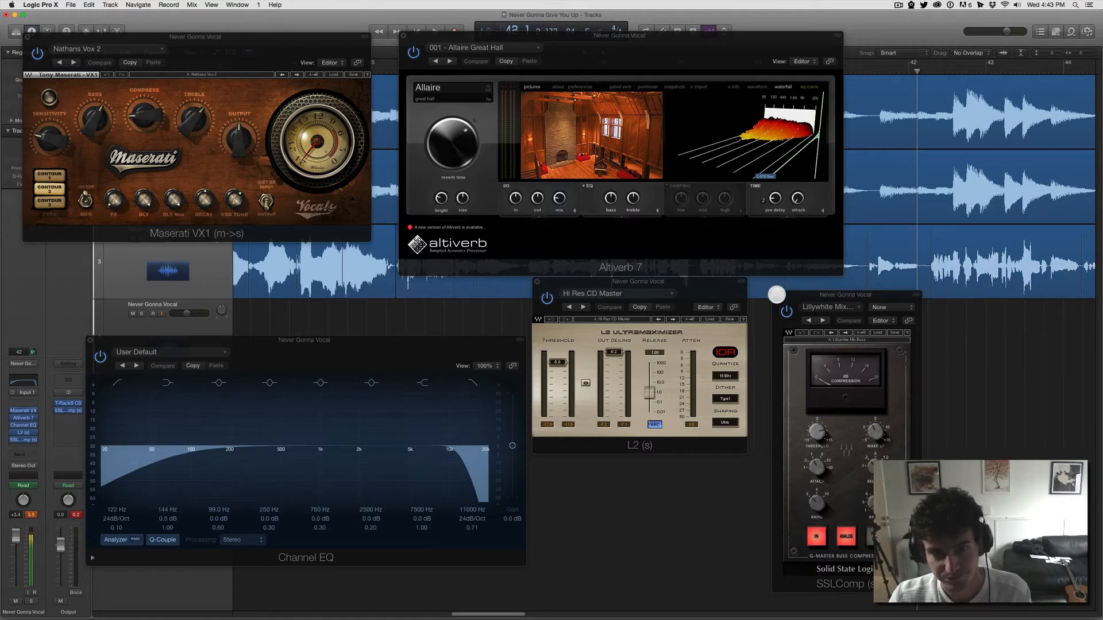
# Step: Close the SSLComp, L2, Channel EQ and Maserati VX1 windows, and place the Altiverb 7 window below the vocal track
pyautogui.click(776, 294)
pyautogui.click(536, 282)
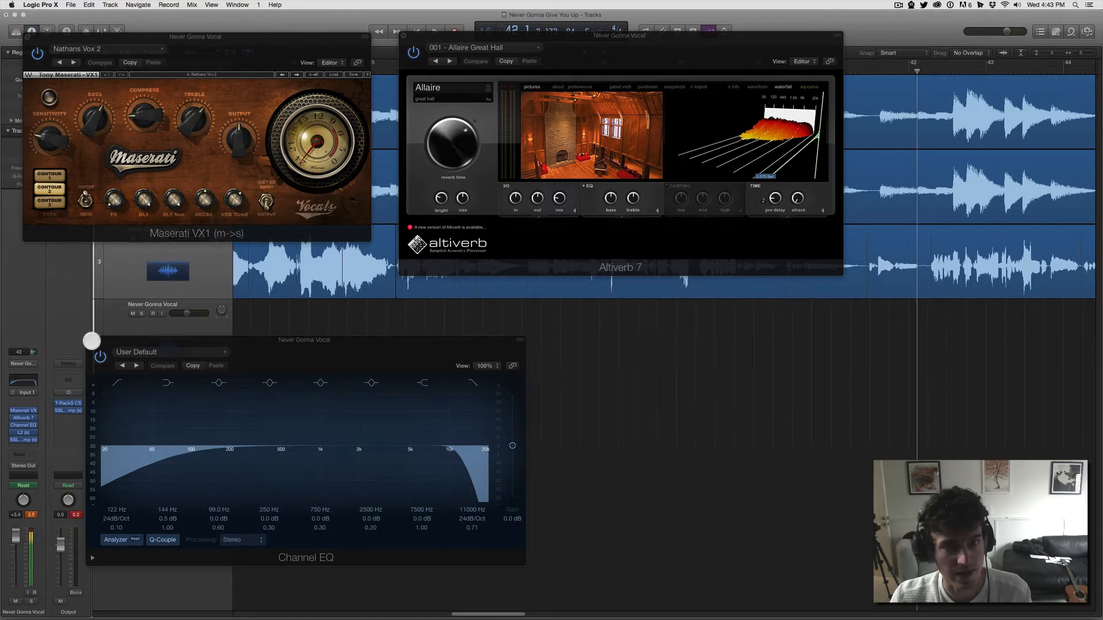
pyautogui.click(91, 340)
pyautogui.moveTo(492, 33); pyautogui.dragTo(333, 304)
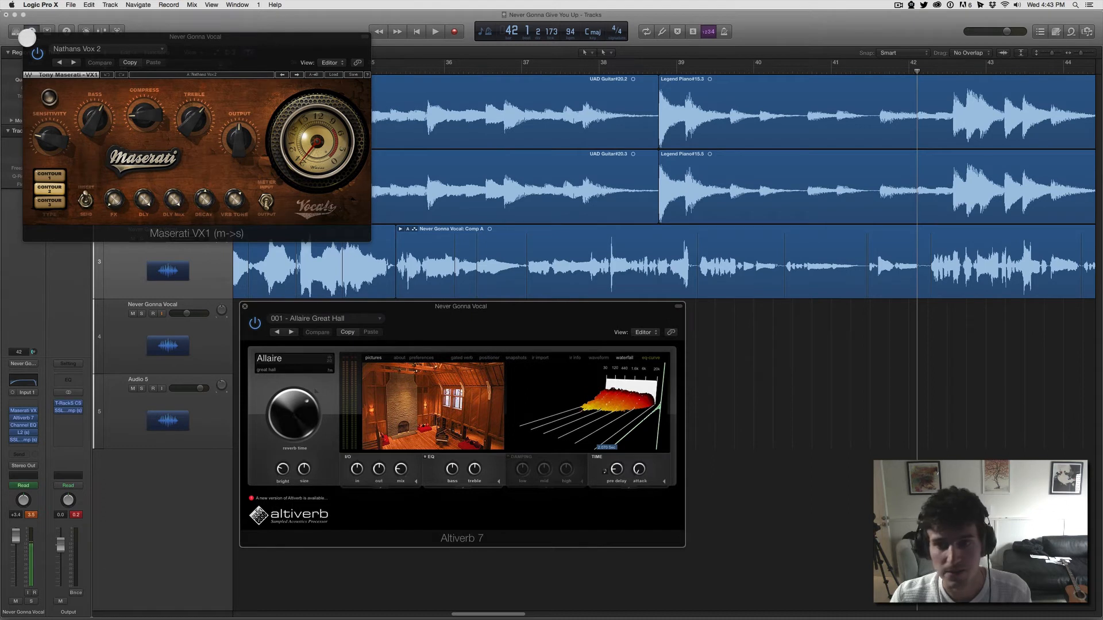
pyautogui.click(27, 37)
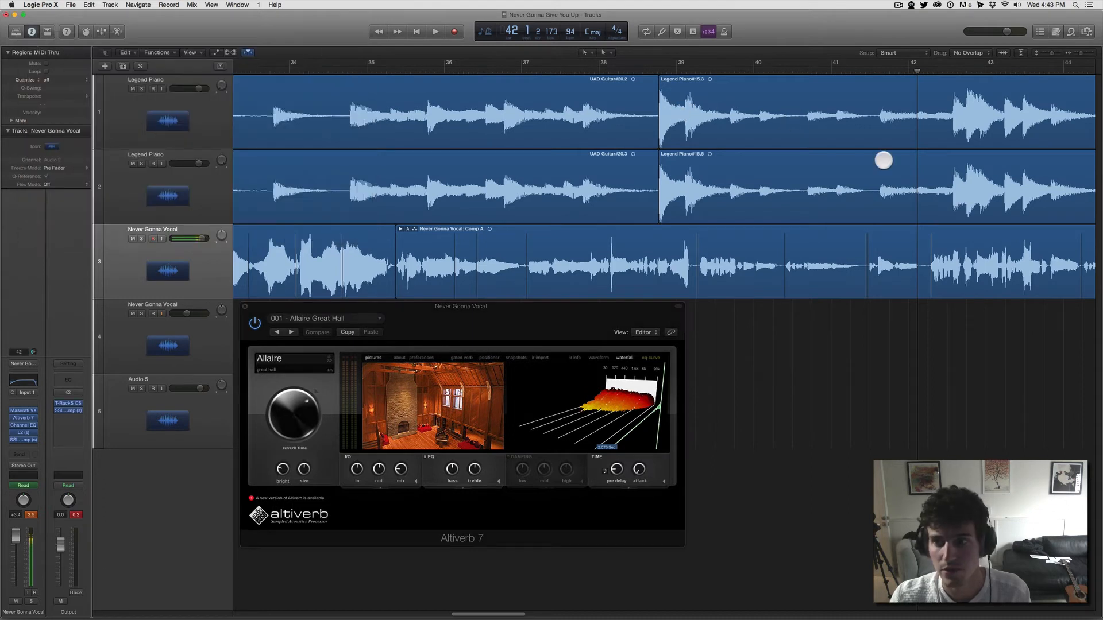
# Step: Play the vocal phrase after bar 42 with the full mix and return the playhead to its start
pyautogui.hscroll(3, 888, 156)
pyautogui.hscroll(10, 891, 157)
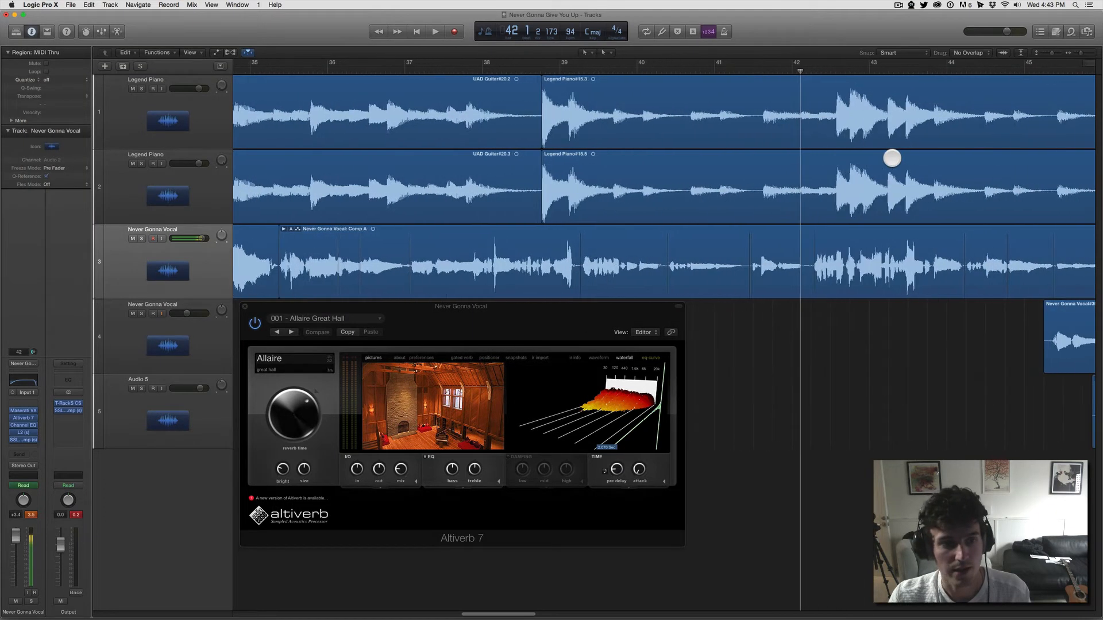
pyautogui.press('space')
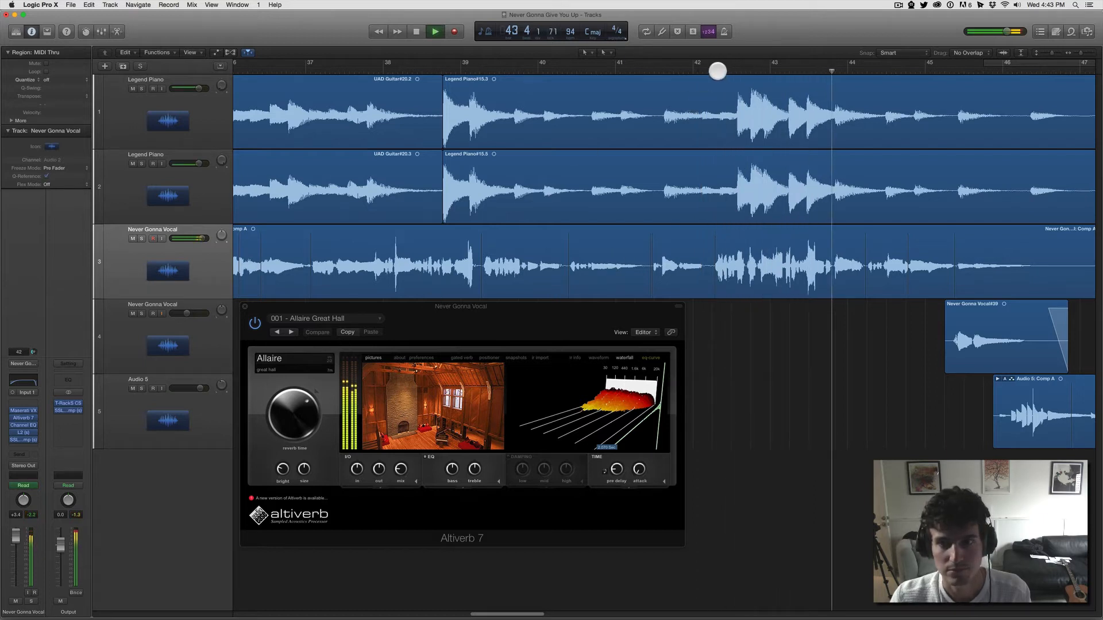
pyautogui.press('space')
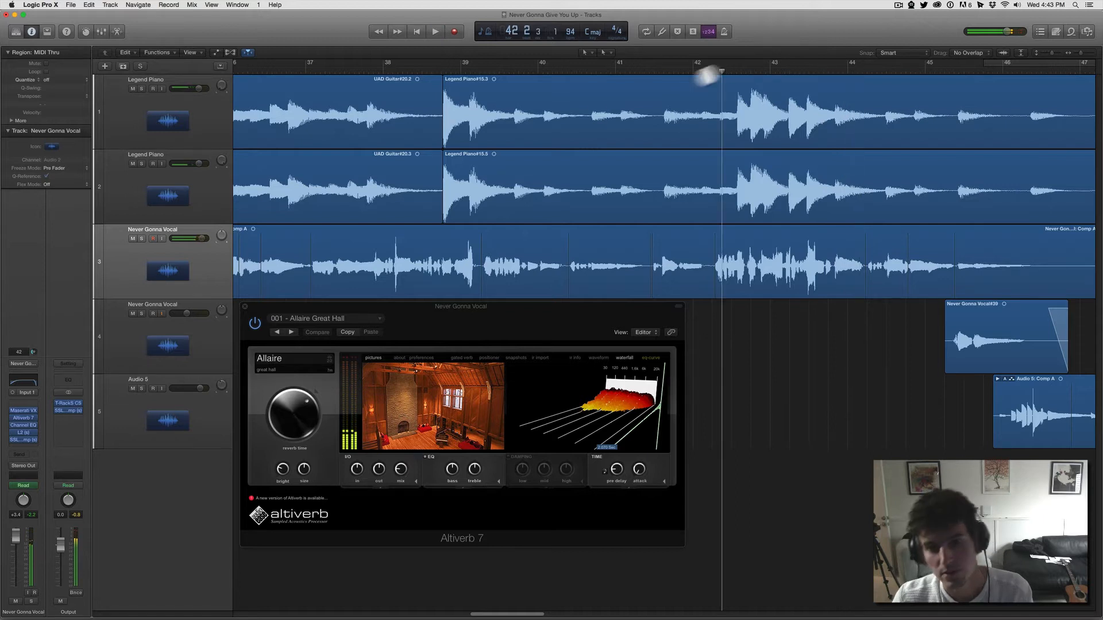
# Step: Solo the Never Gonna Vocal track and play the phrase after bar 42 with Altiverb 7 active
pyautogui.click(141, 239)
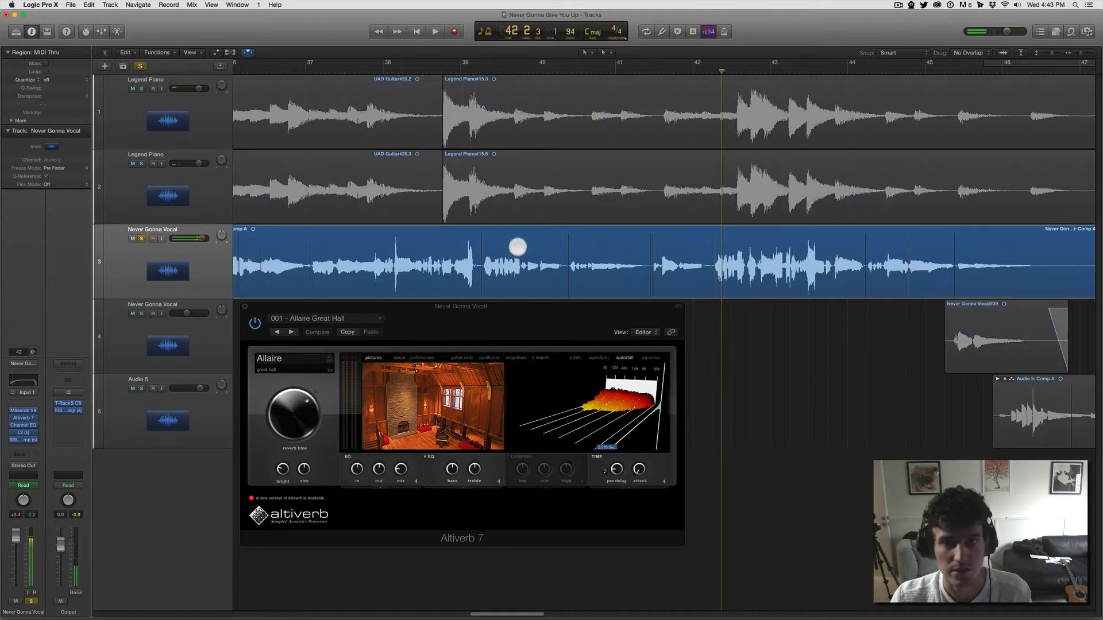
pyautogui.press('space')
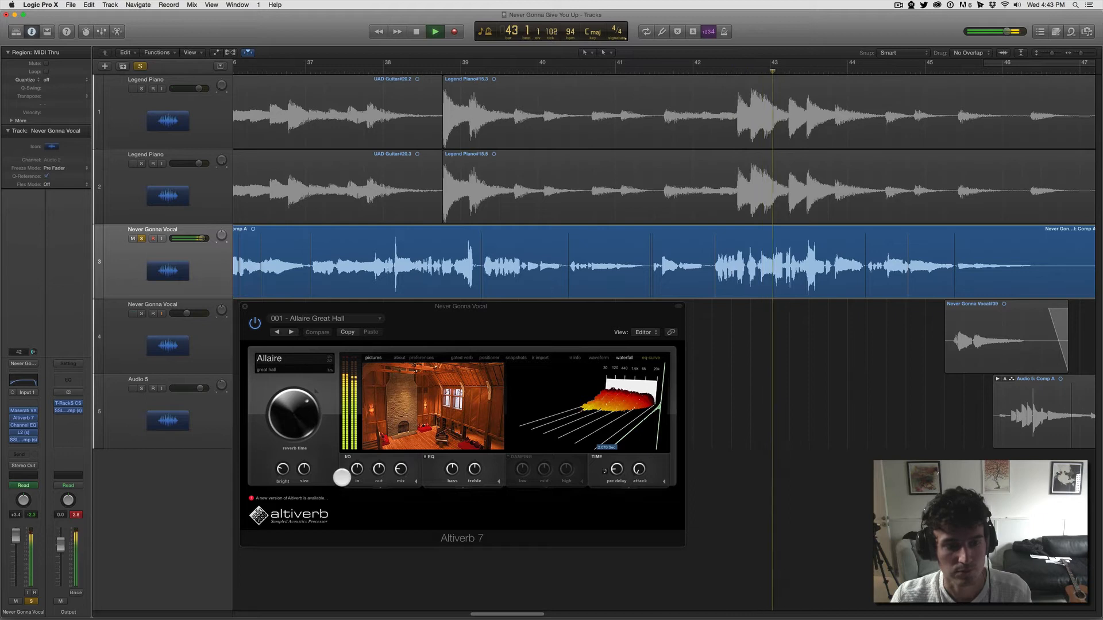
pyautogui.press('XF86AudioRaiseVolume')
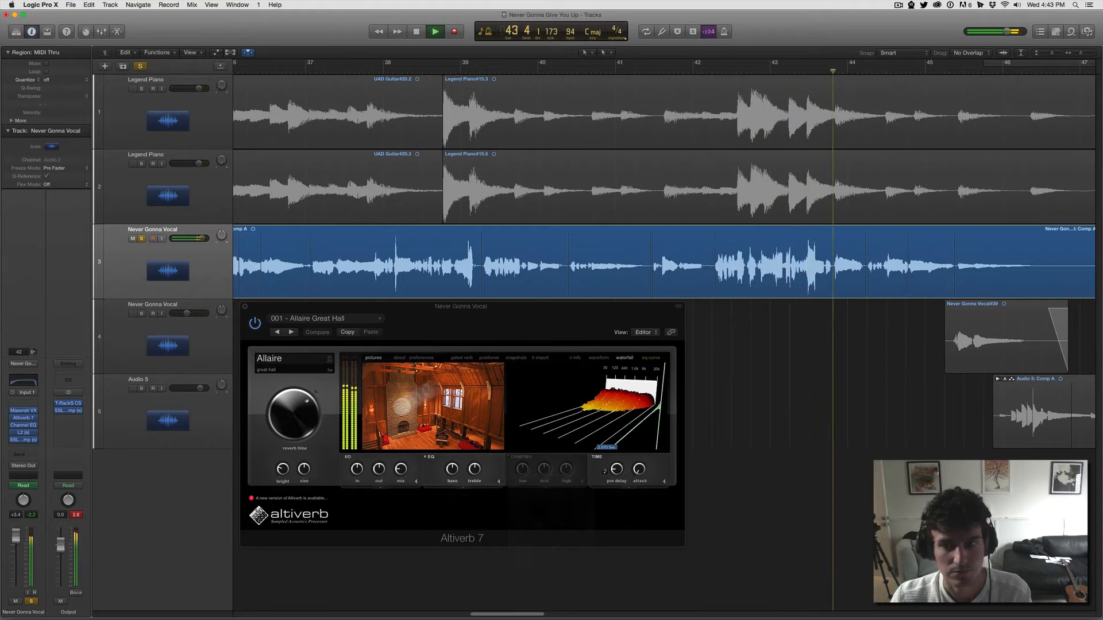
pyautogui.press('space')
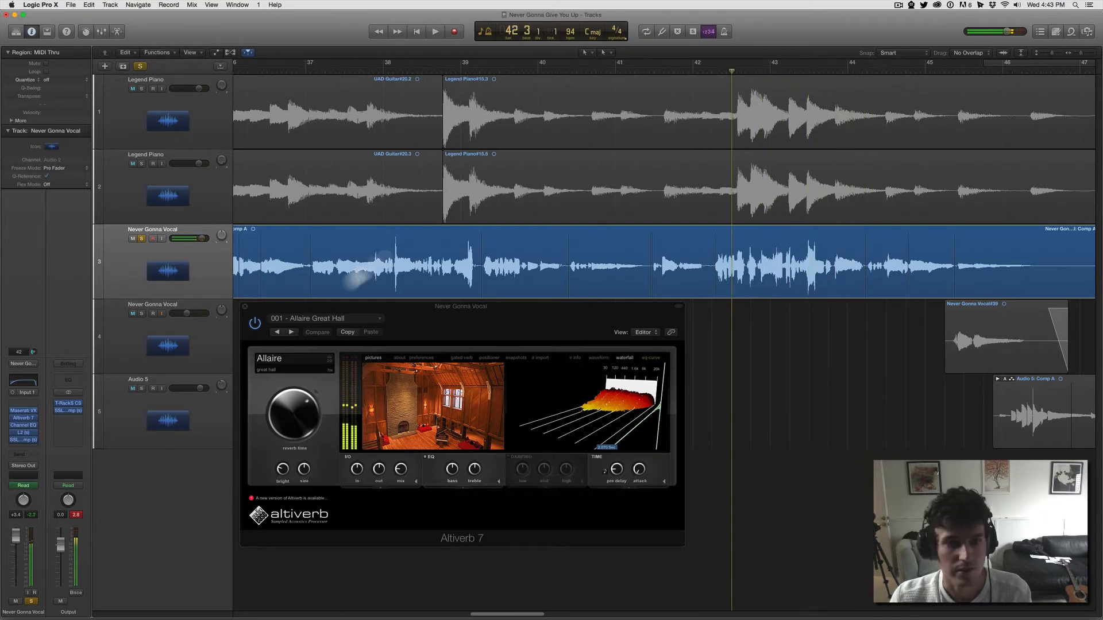
# Step: Bypass Altiverb 7, play the soloed vocal phrase dry and return the playhead to just after bar 42
pyautogui.click(252, 325)
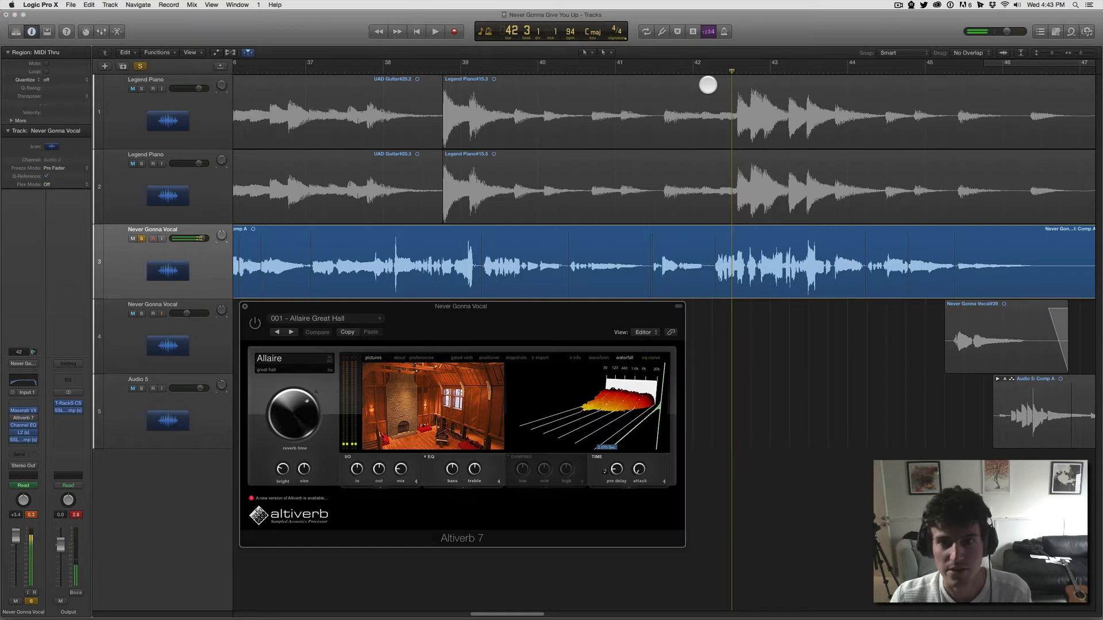
pyautogui.click(715, 71)
pyautogui.press('space')
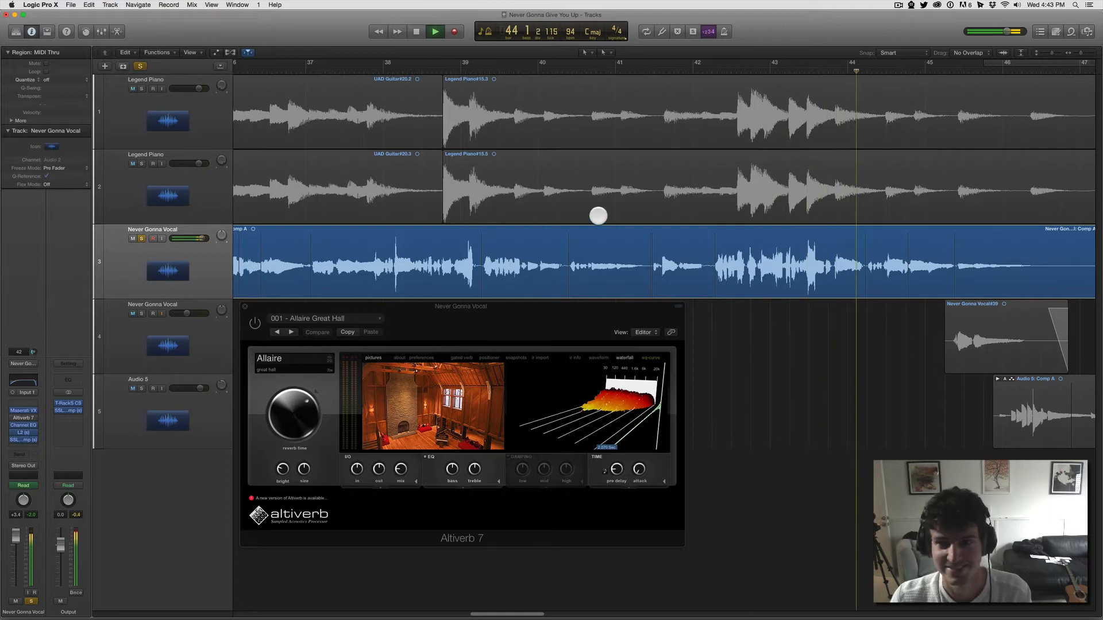
pyautogui.press('space')
pyautogui.moveTo(727, 69); pyautogui.dragTo(714, 70)
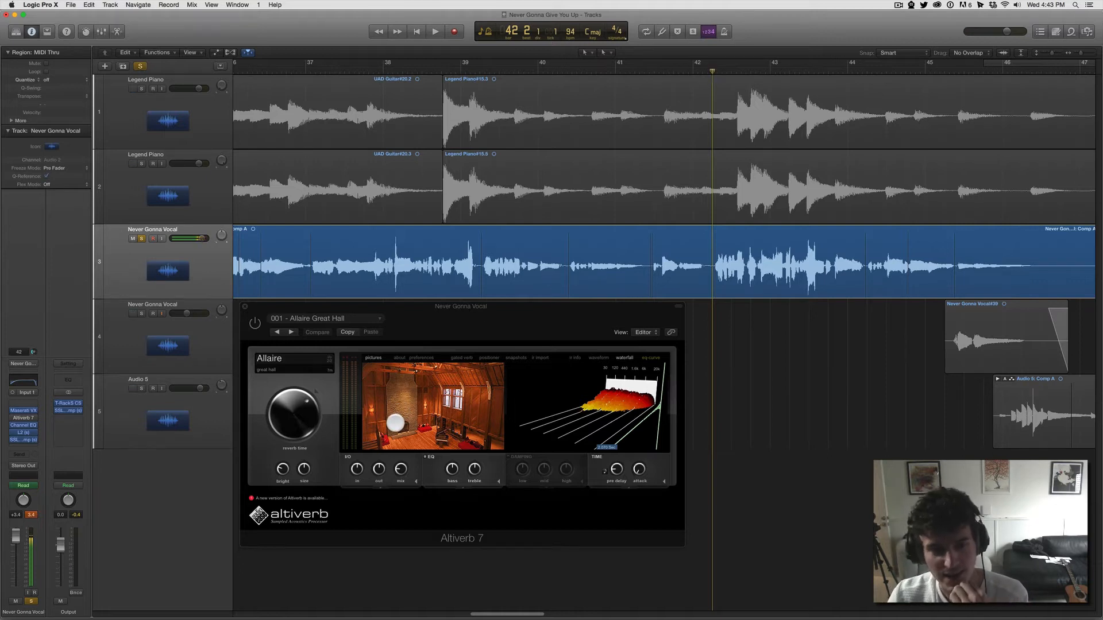
# Step: Move the Altiverb 7 window clear of the vocal track and raise its dry/wet mix
pyautogui.moveTo(426, 306); pyautogui.dragTo(661, 336)
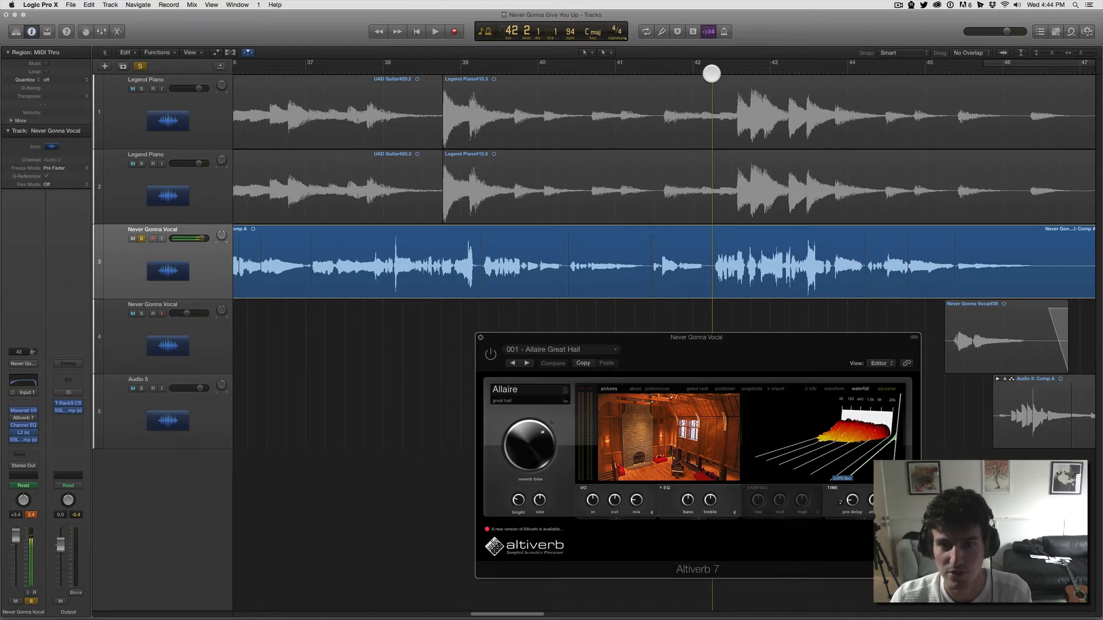
pyautogui.moveTo(709, 72)
pyautogui.mouseDown()
pyautogui.moveTo(694, 72)
pyautogui.moveTo(713, 71)
pyautogui.mouseUp()
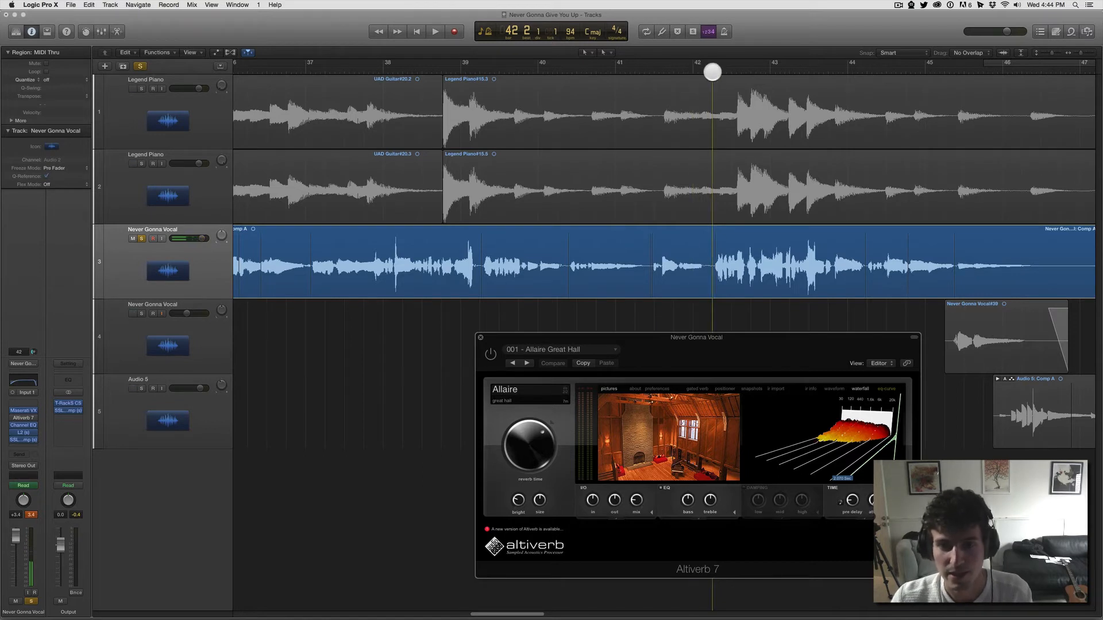
pyautogui.click(639, 503)
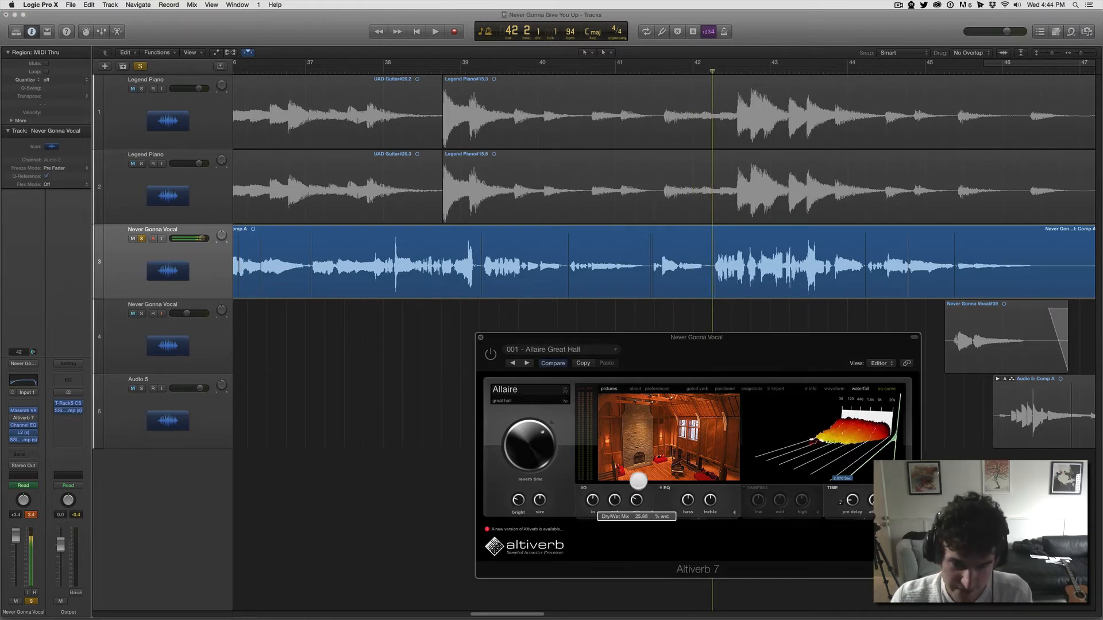
pyautogui.press('space')
# Step: Switch Altiverb 7 back on and play the soloed vocal phrase after bar 42 with the stronger reverb
pyautogui.press('space')
pyautogui.click(488, 351)
pyautogui.press('space')
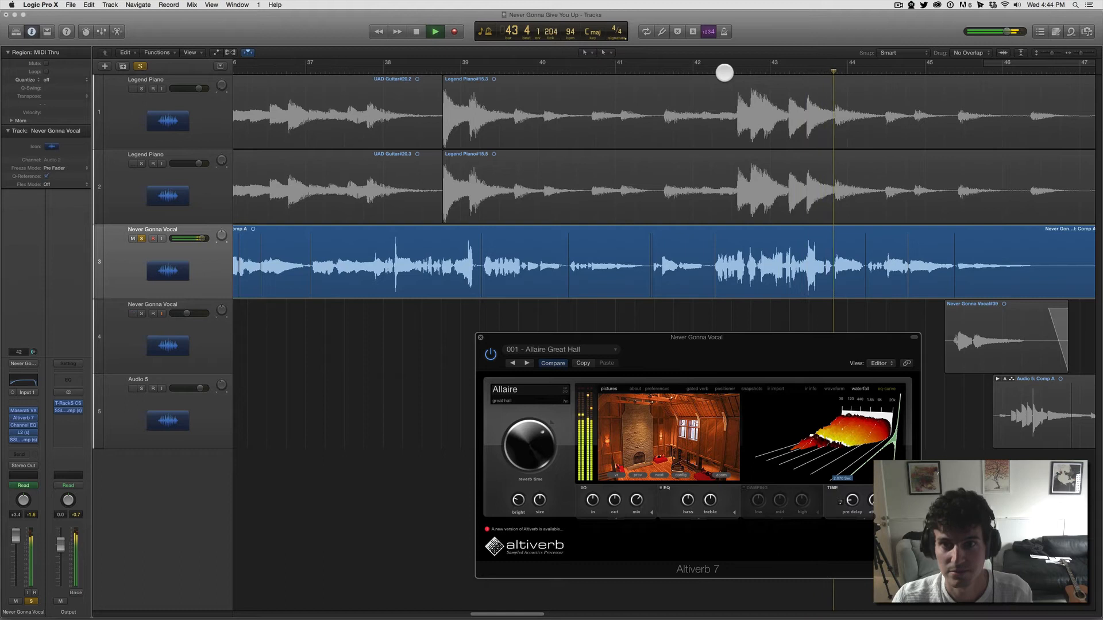
pyautogui.press('space')
pyautogui.click(718, 70)
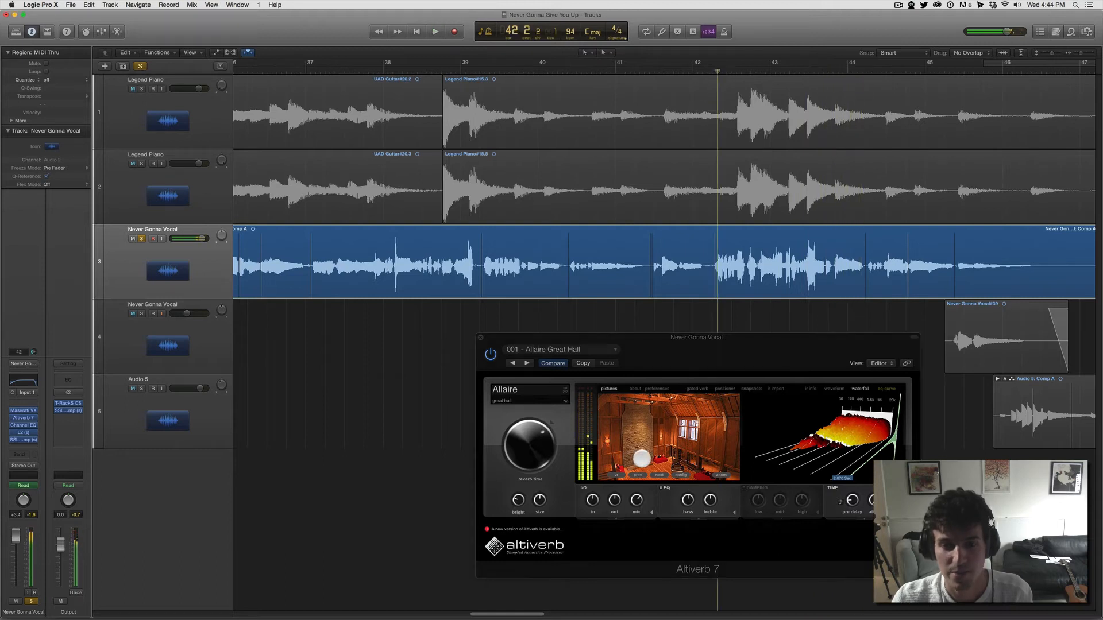
# Step: Lower Altiverb 7's dry/wet mix and play the soloed vocal phrase from just after bar 42
pyautogui.moveTo(638, 499); pyautogui.dragTo(639, 559)
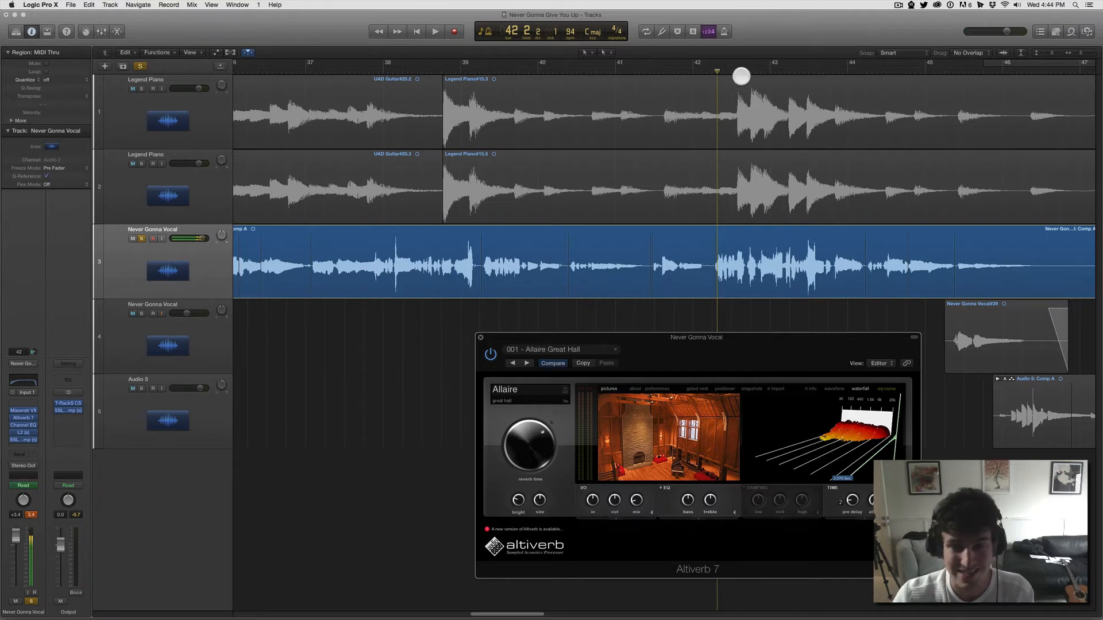
pyautogui.moveTo(717, 69); pyautogui.dragTo(697, 68)
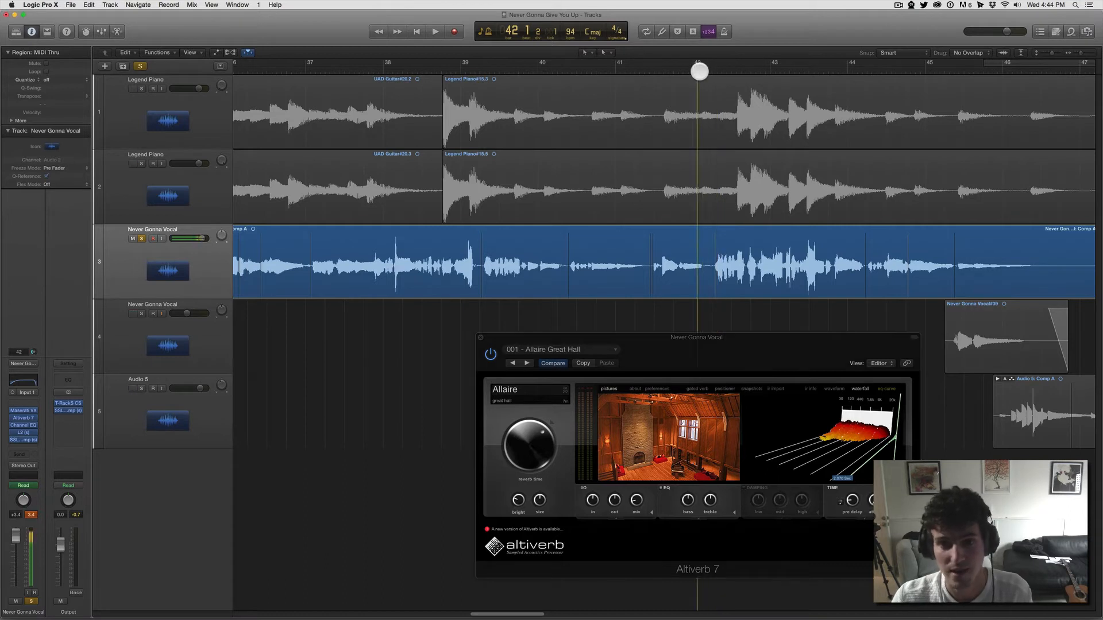
pyautogui.click(709, 67)
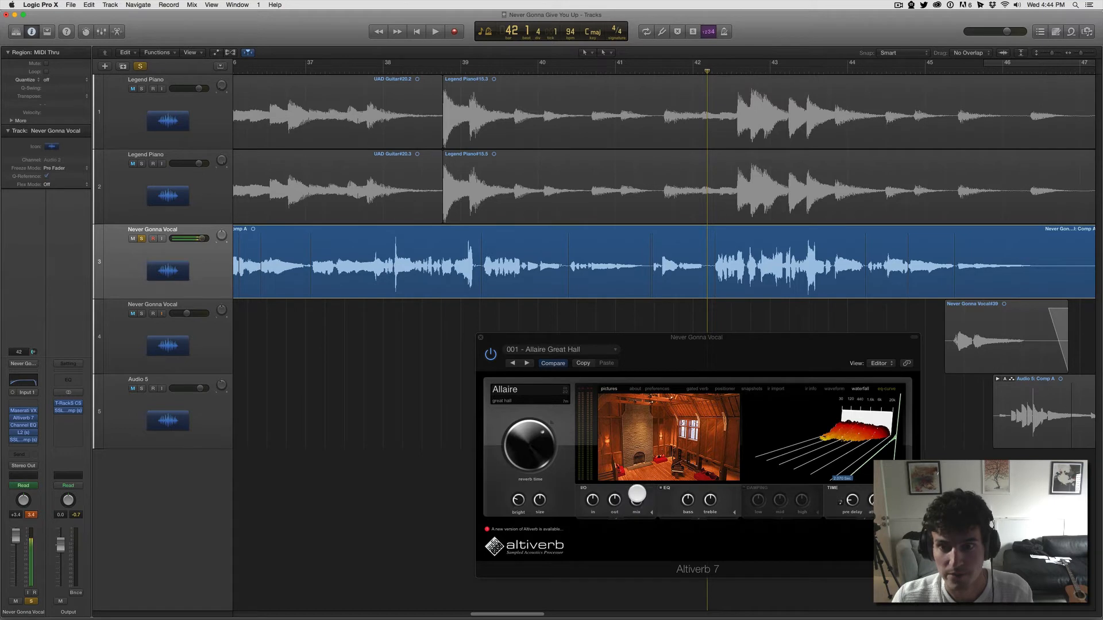
pyautogui.press('space')
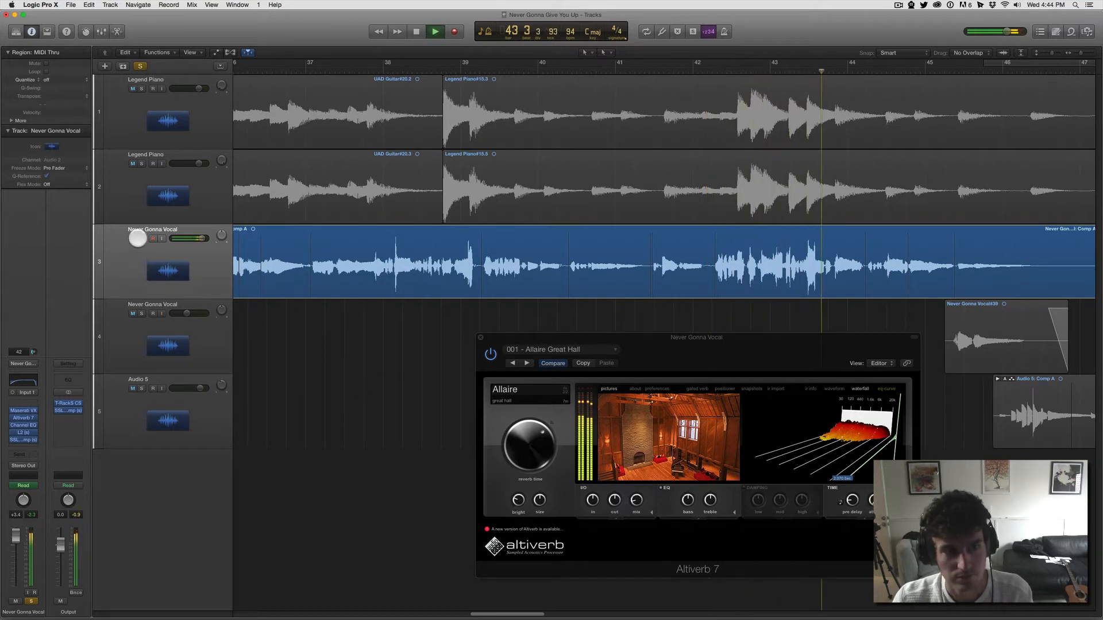
pyautogui.press('space')
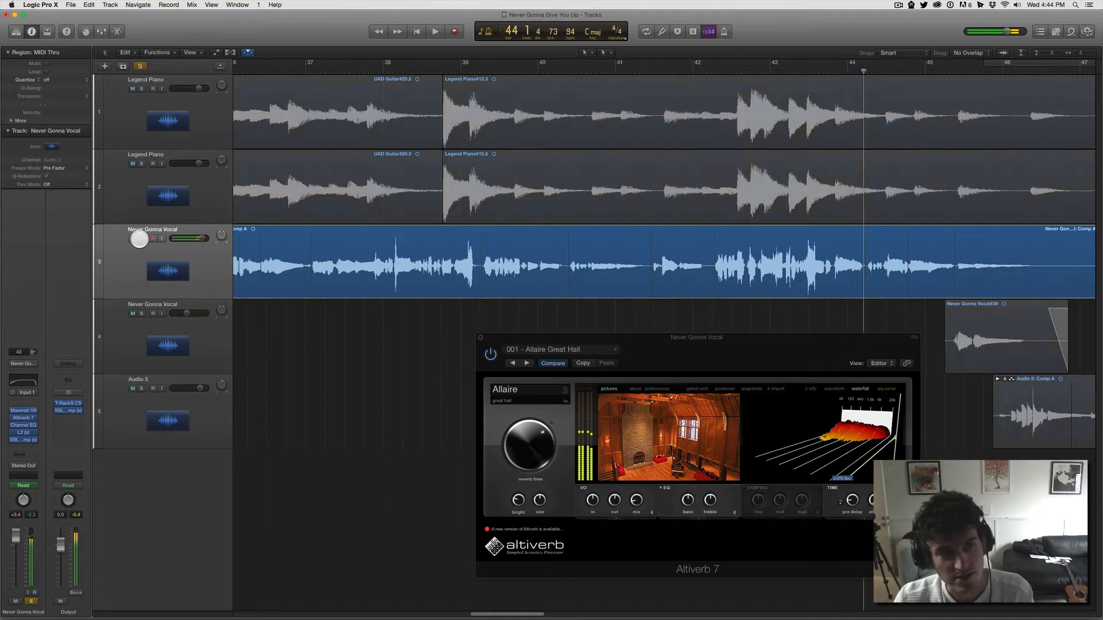
# Step: Unsolo the vocal track, play the phrase after bar 42 with the full mix, and close the Altiverb 7 window
pyautogui.click(141, 238)
pyautogui.click(713, 70)
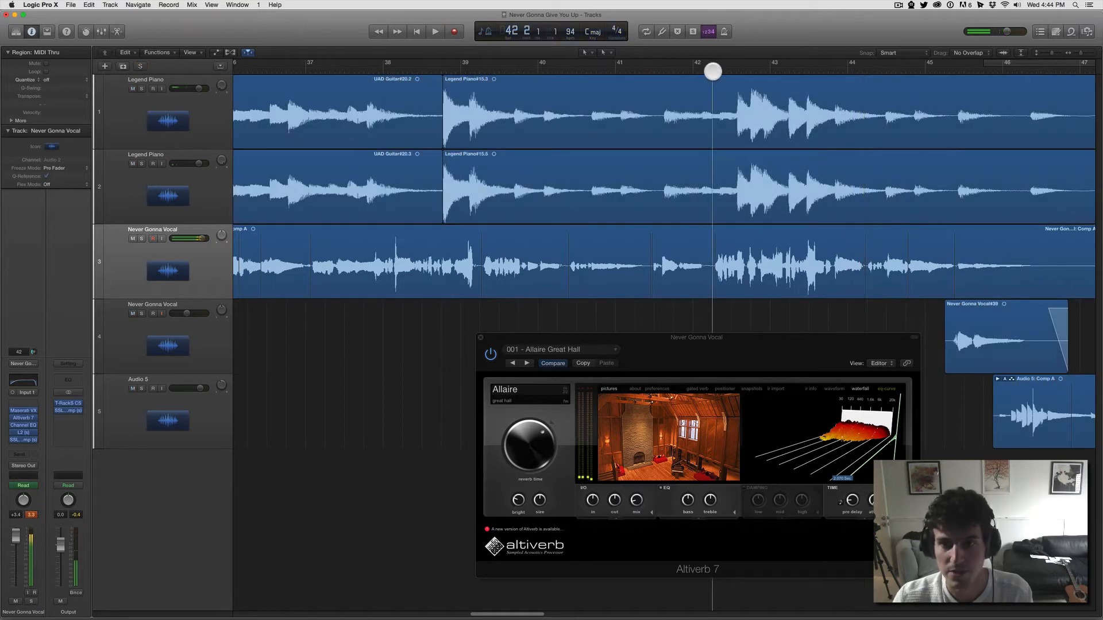
pyautogui.press('space')
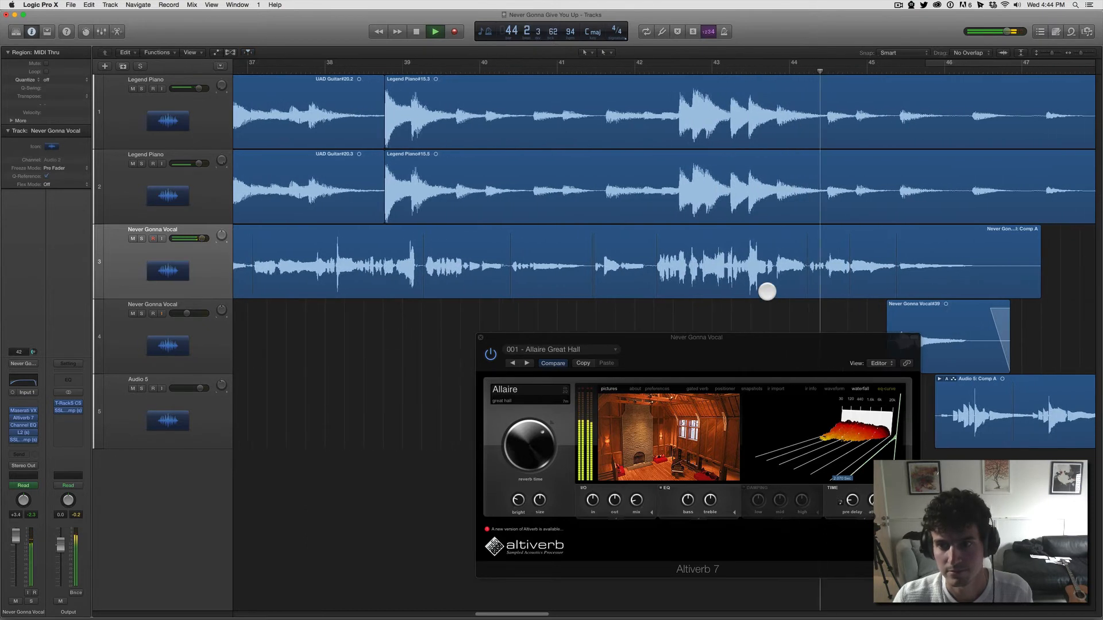
pyautogui.moveTo(766, 338); pyautogui.dragTo(546, 289)
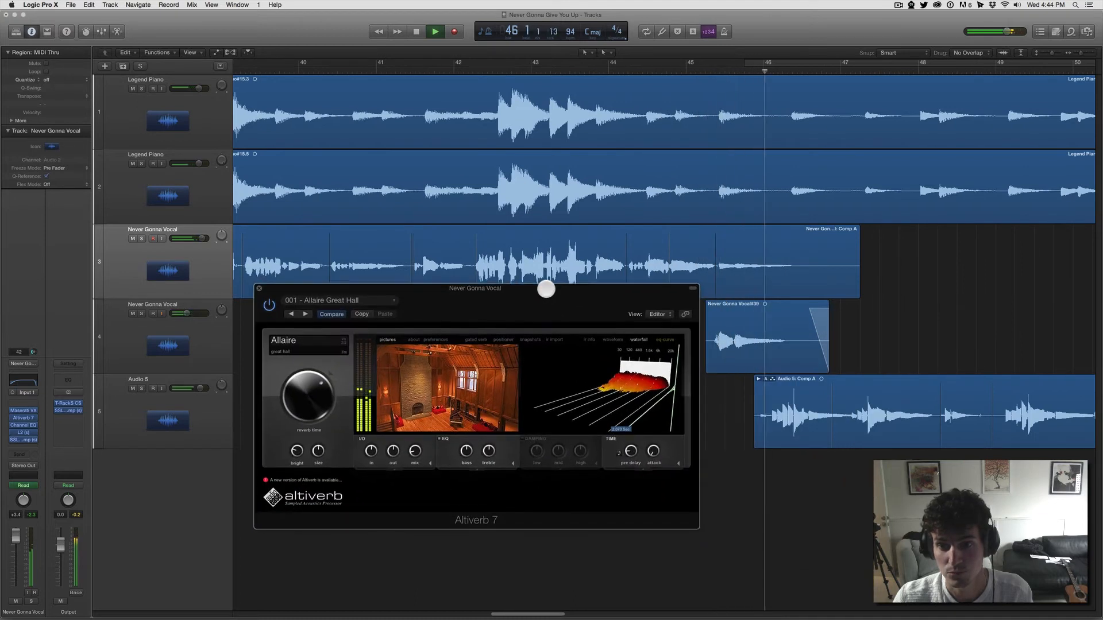
pyautogui.click(259, 288)
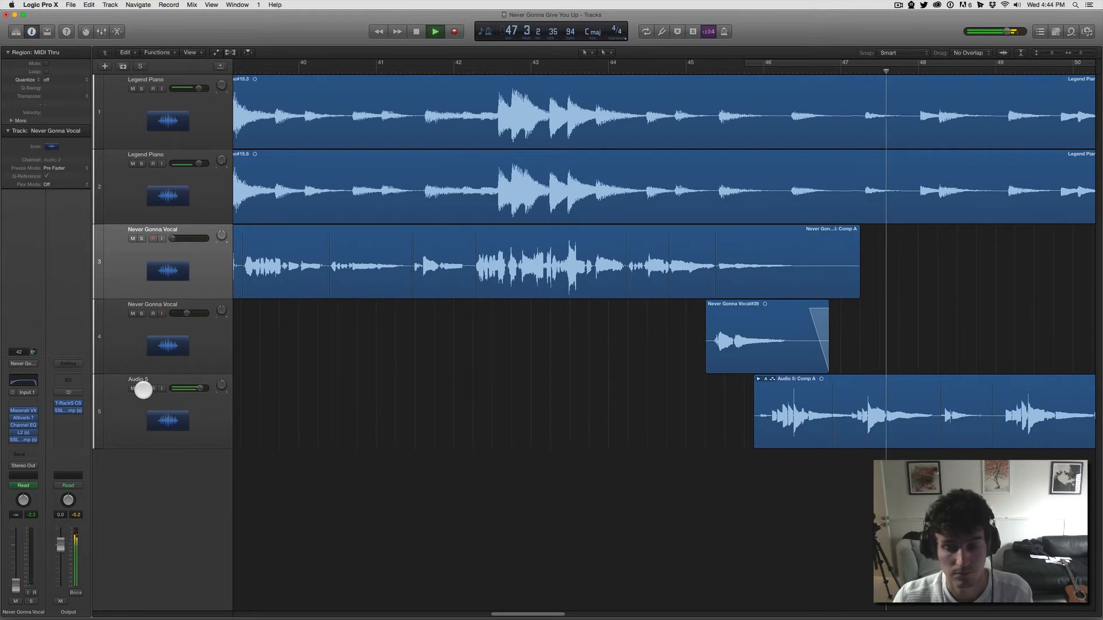
# Step: Stop playback near the end of the song, set the playhead to bar 46 and select the Audio 5 track
pyautogui.hscroll(3, 759, 323)
pyautogui.hscroll(5, 761, 323)
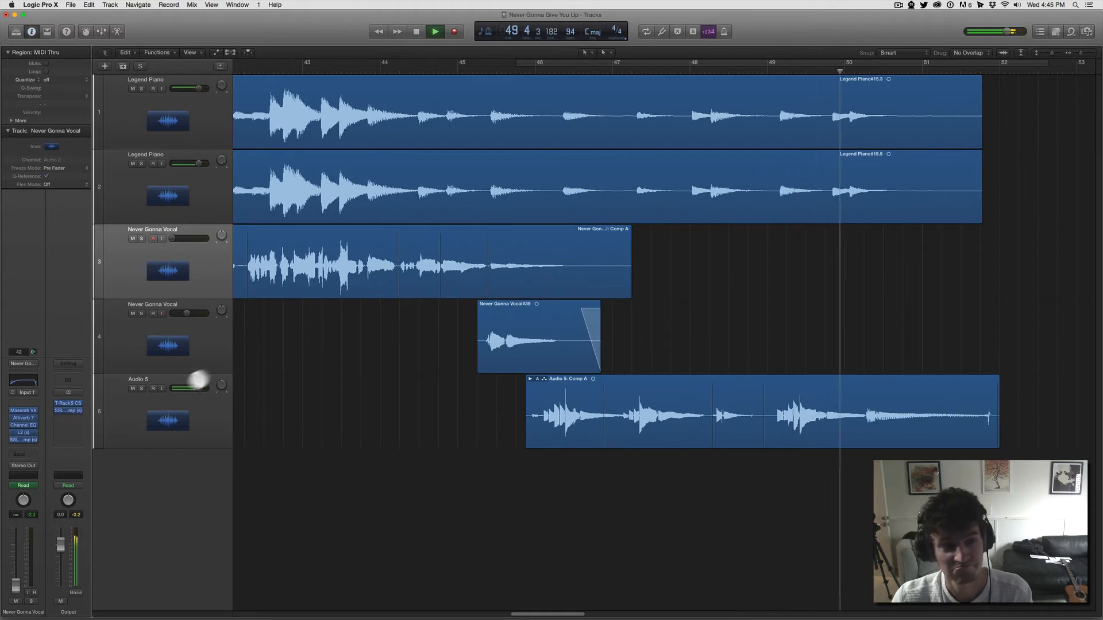
pyautogui.press('space')
pyautogui.click(527, 71)
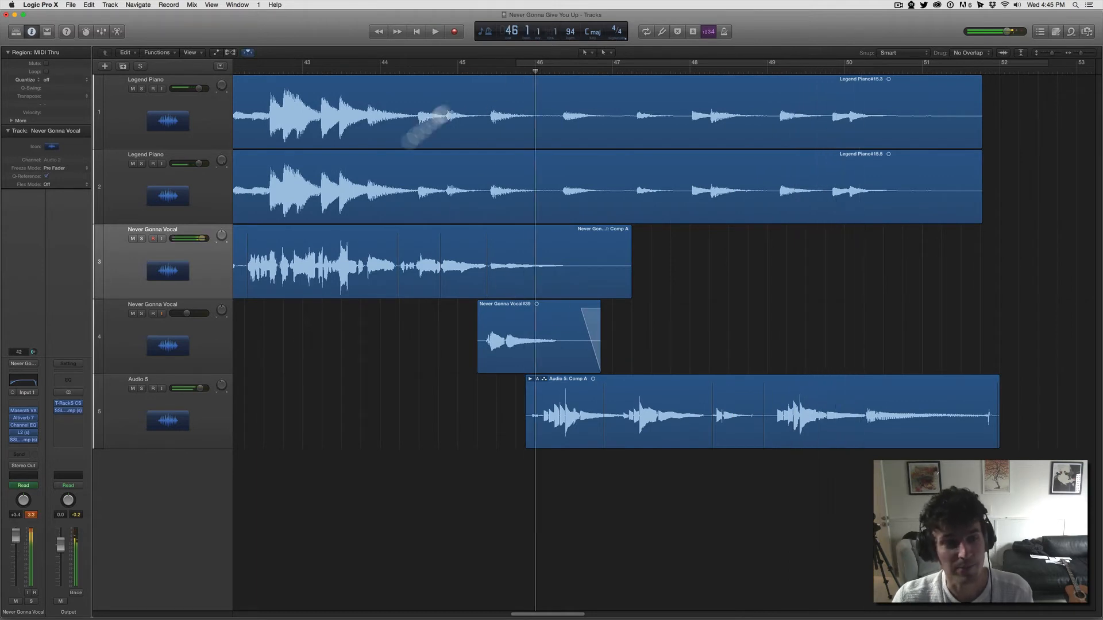
pyautogui.click(187, 428)
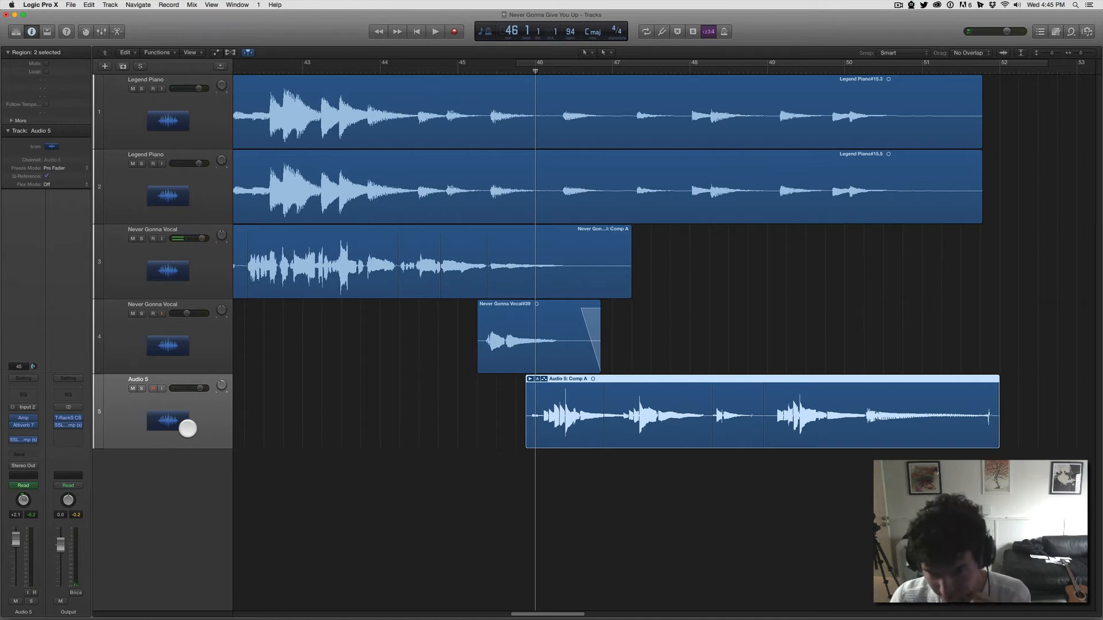
# Step: Open Audio 5's Amp Designer plug-in, move its window over the arrangement to examine the amp settings, and close it
pyautogui.click(22, 415)
pyautogui.click(22, 419)
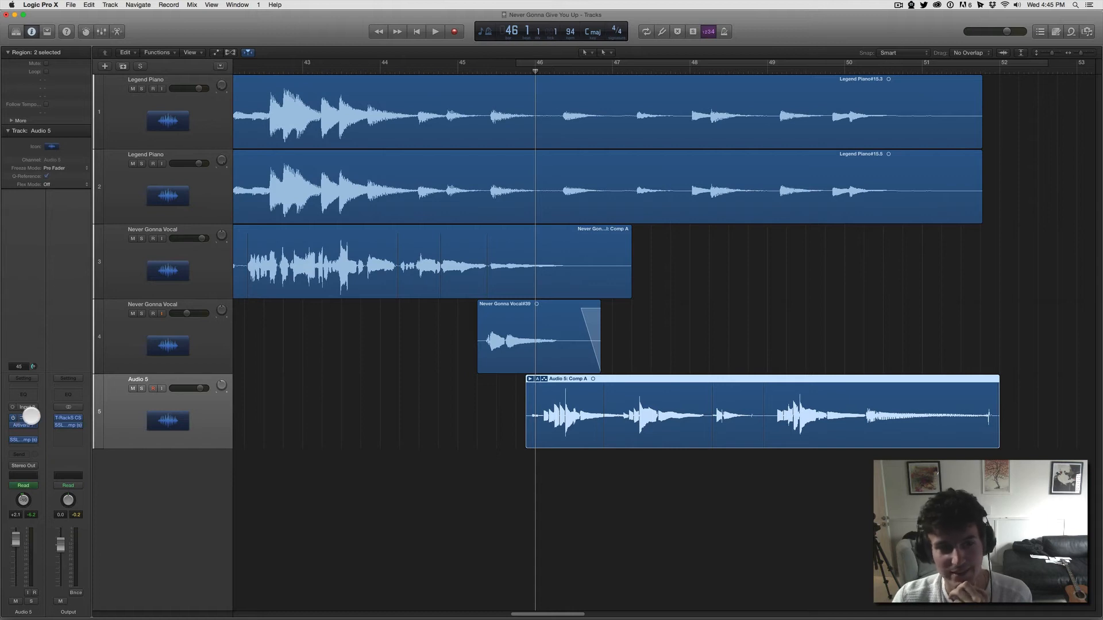
pyautogui.click(21, 418)
pyautogui.moveTo(167, 42); pyautogui.dragTo(636, 299)
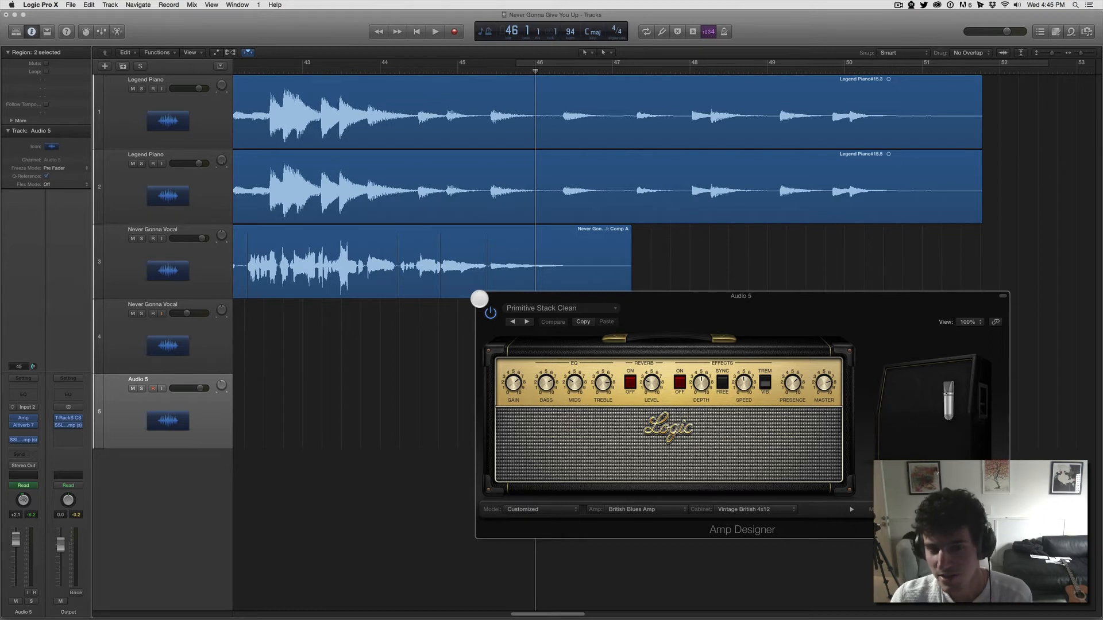
pyautogui.click(480, 297)
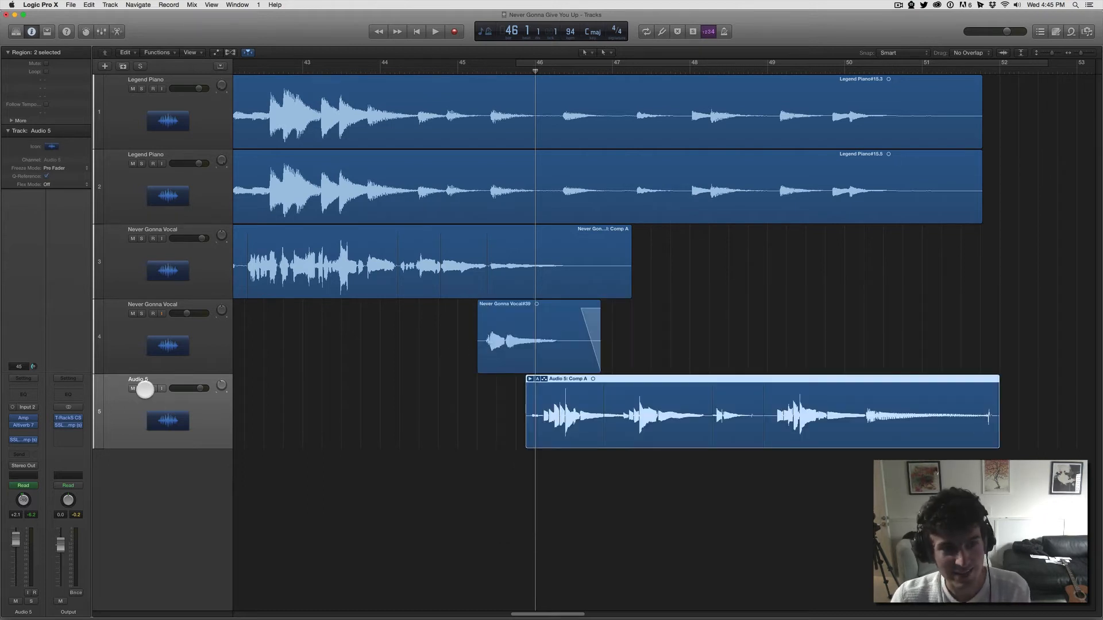
# Step: Solo Audio 5, play it from bar 46, and unsolo it during playback to hear it in the full mix
pyautogui.click(143, 389)
pyautogui.press('space')
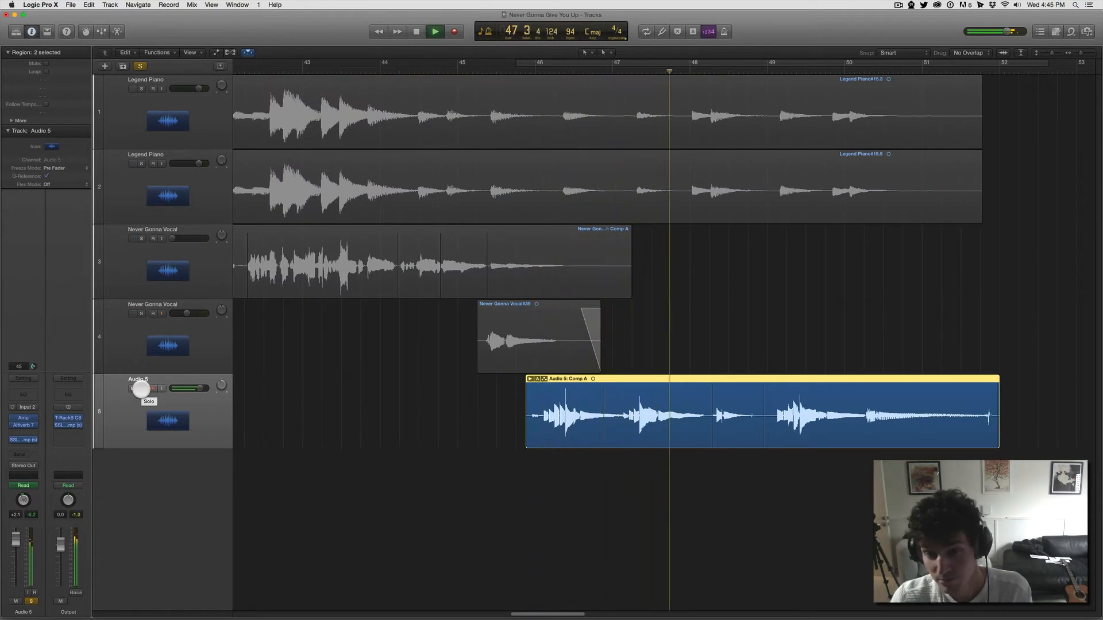
pyautogui.click(141, 389)
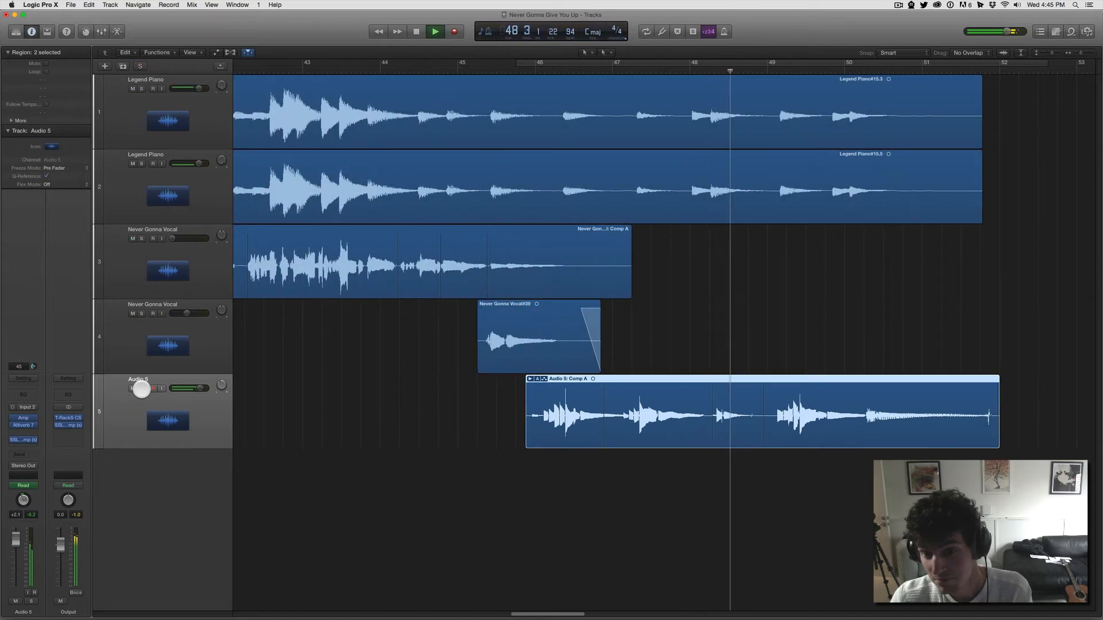
pyautogui.click(152, 389)
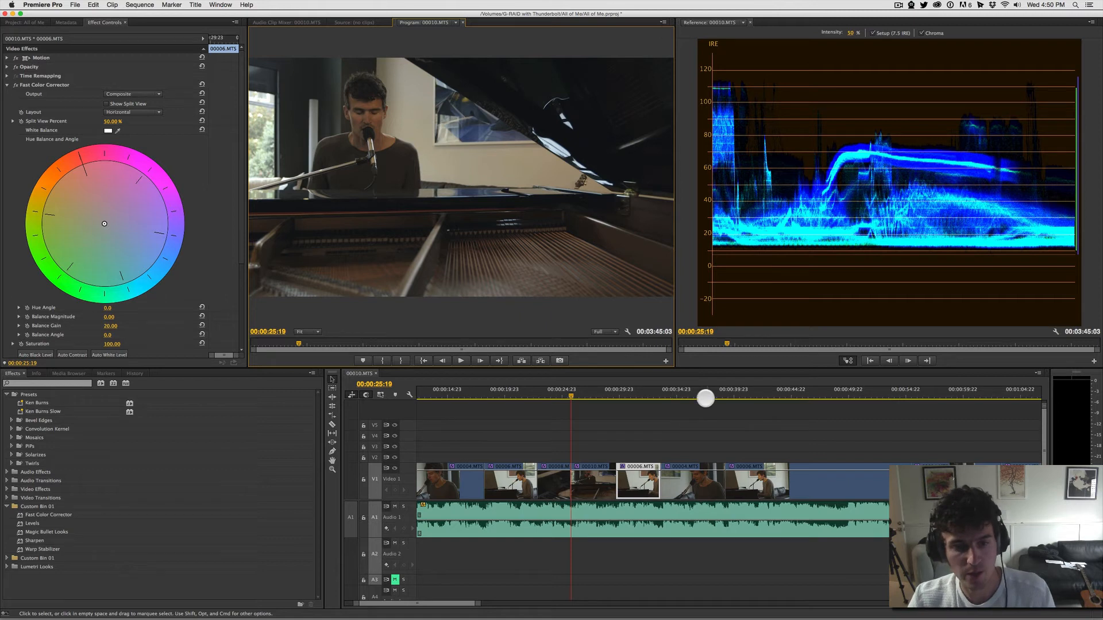
# Step: Switch to Premiere Pro, select the All of Me audio clip, and play the sequence from 00:00:25:19
pyautogui.click(673, 420)
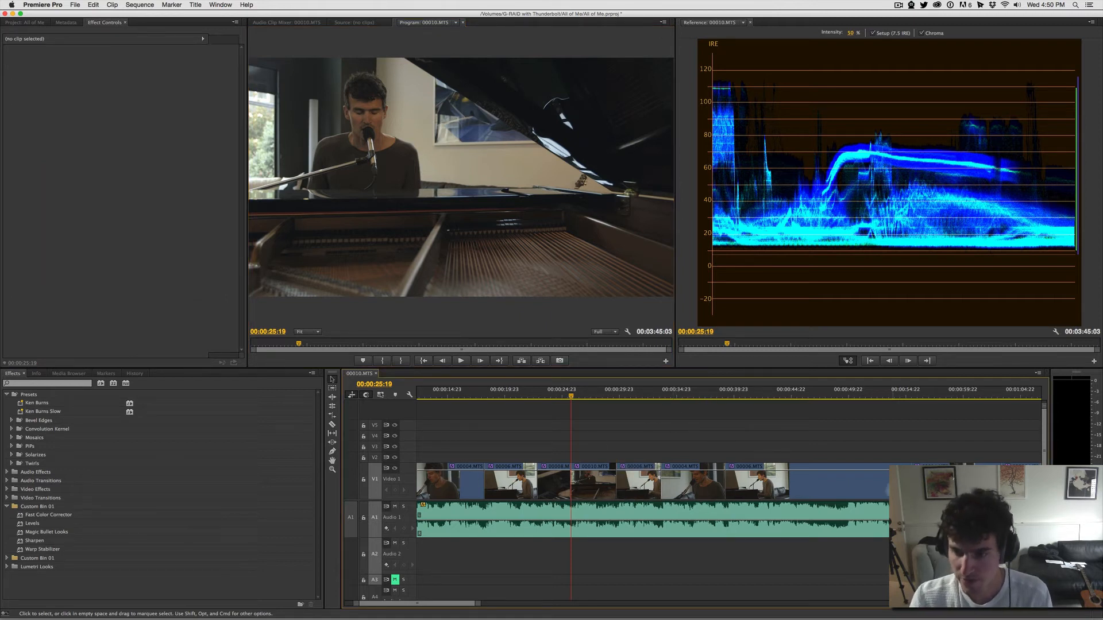
pyautogui.click(608, 512)
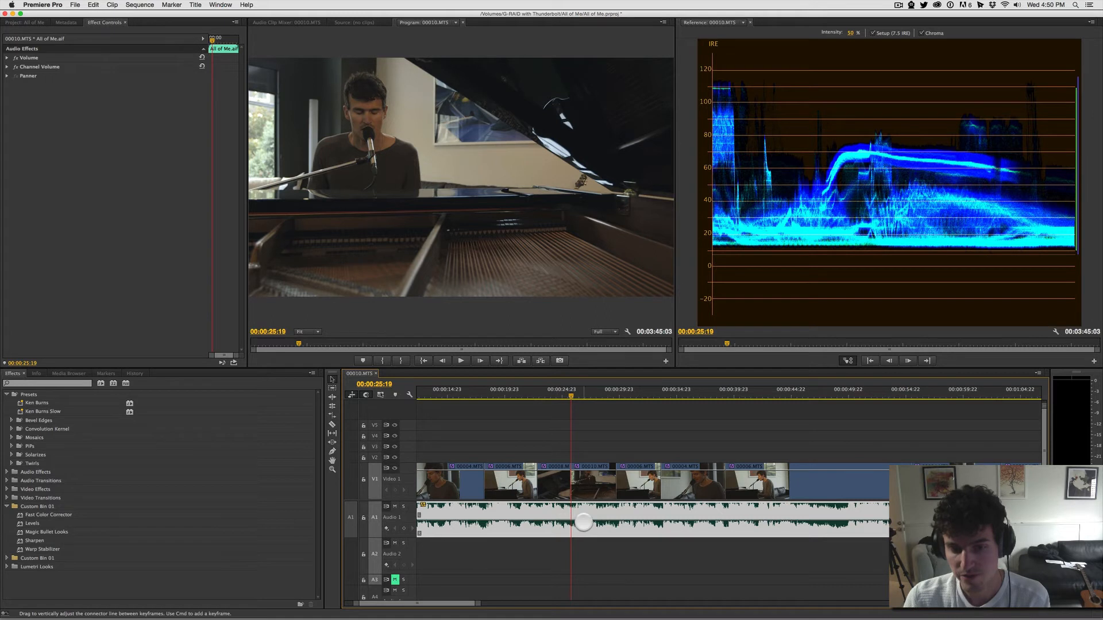
pyautogui.moveTo(584, 522)
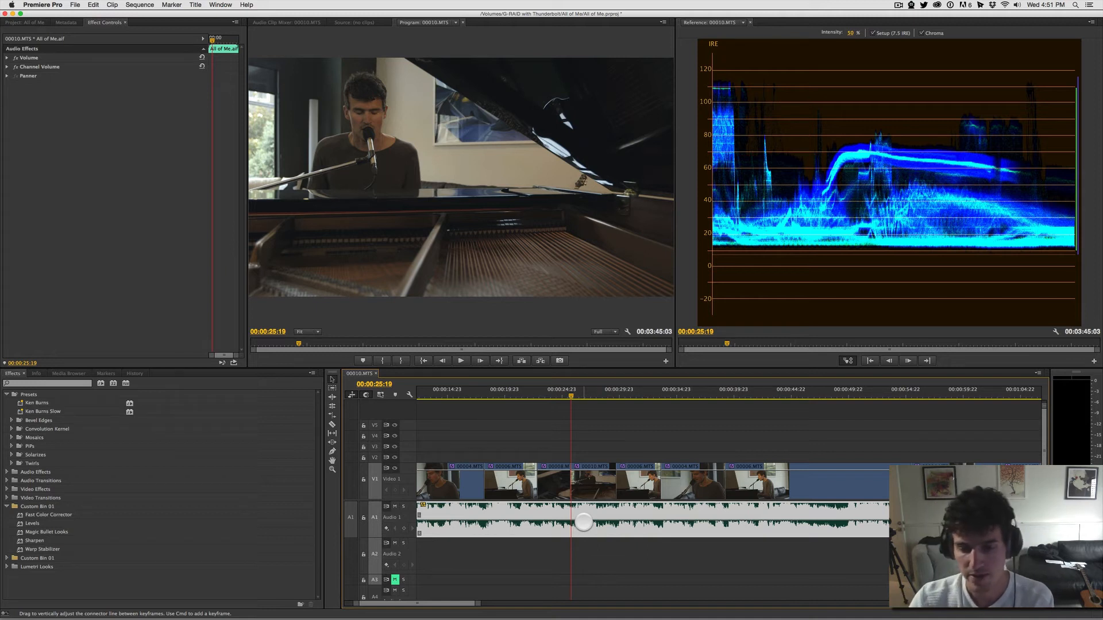
pyautogui.press('space')
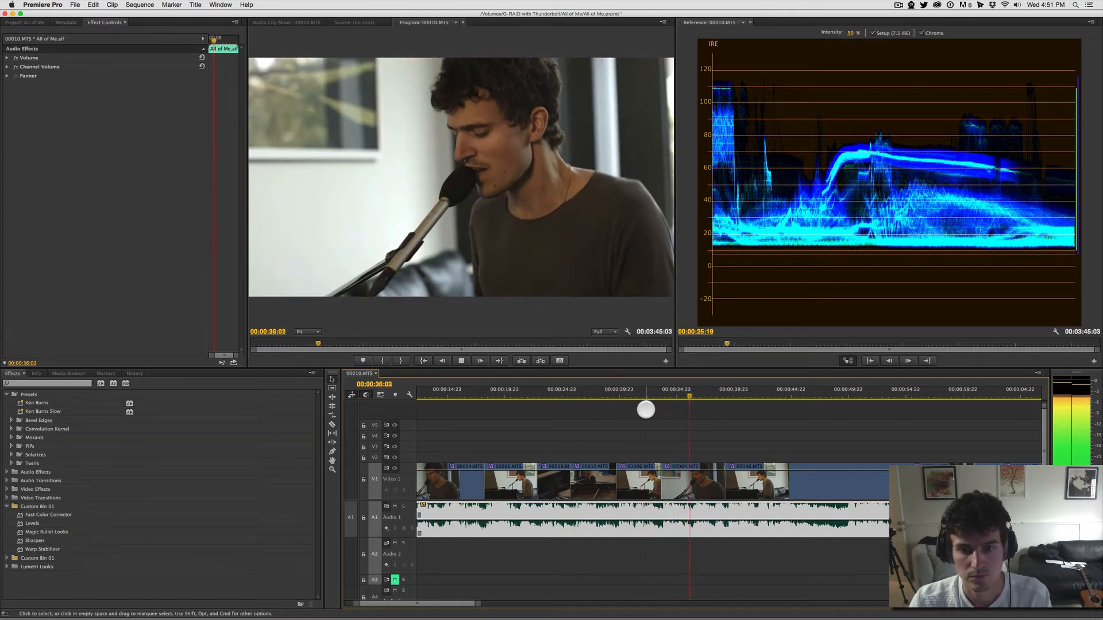
pyautogui.press('space')
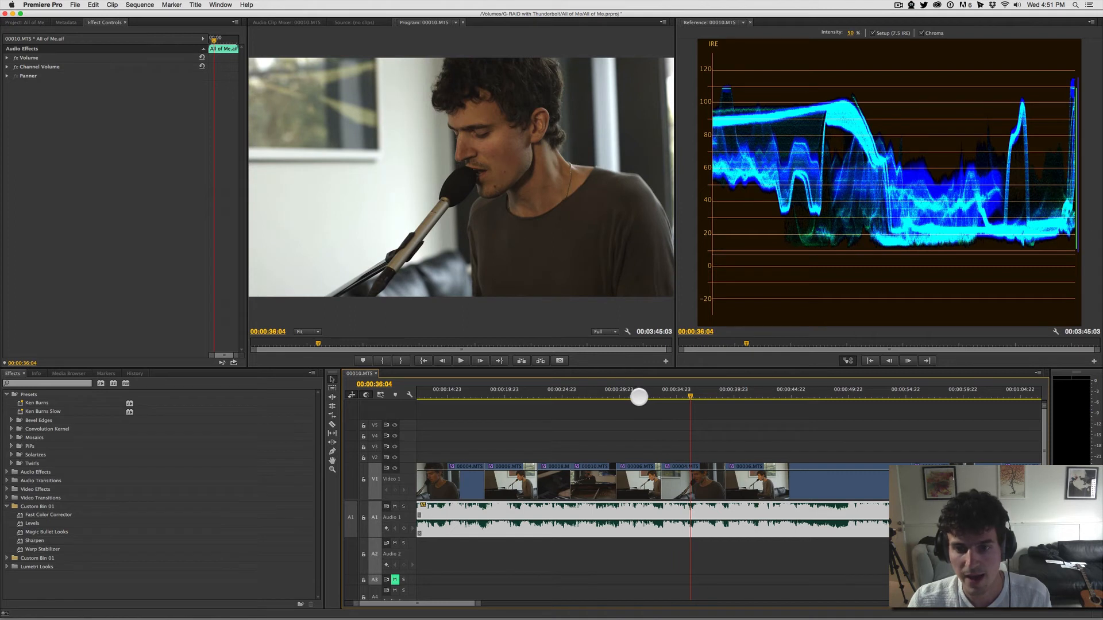
# Step: Set the playhead to 00:00:31:23, select clip 00006.MTS there, and compare the picture with its Fast Color Corrector off and on
pyautogui.click(641, 395)
pyautogui.click(634, 484)
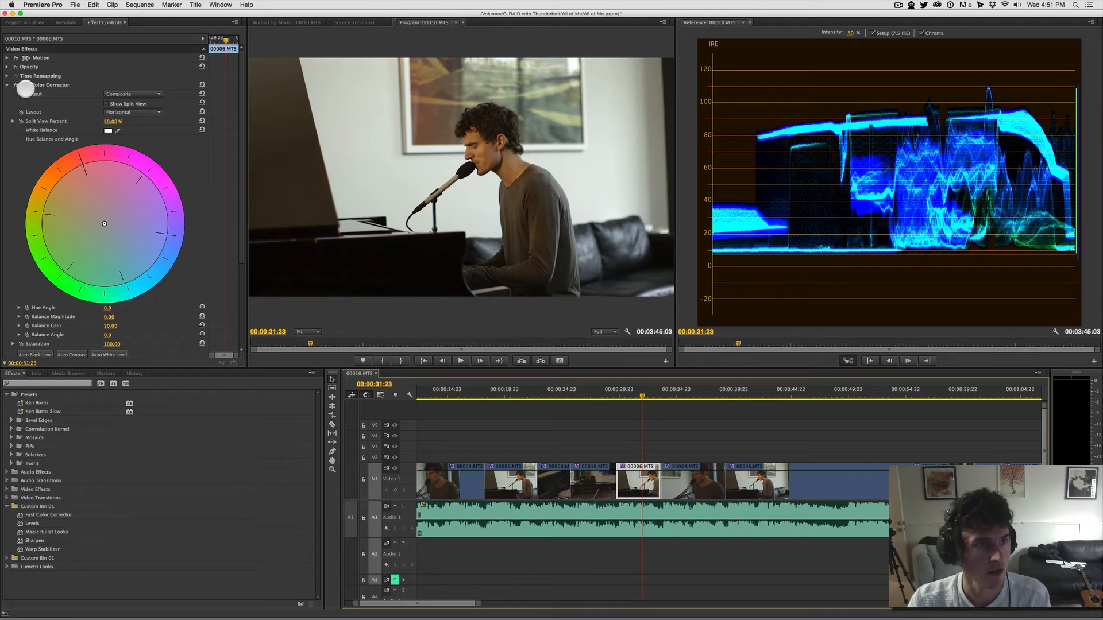
pyautogui.click(8, 85)
pyautogui.click(14, 85)
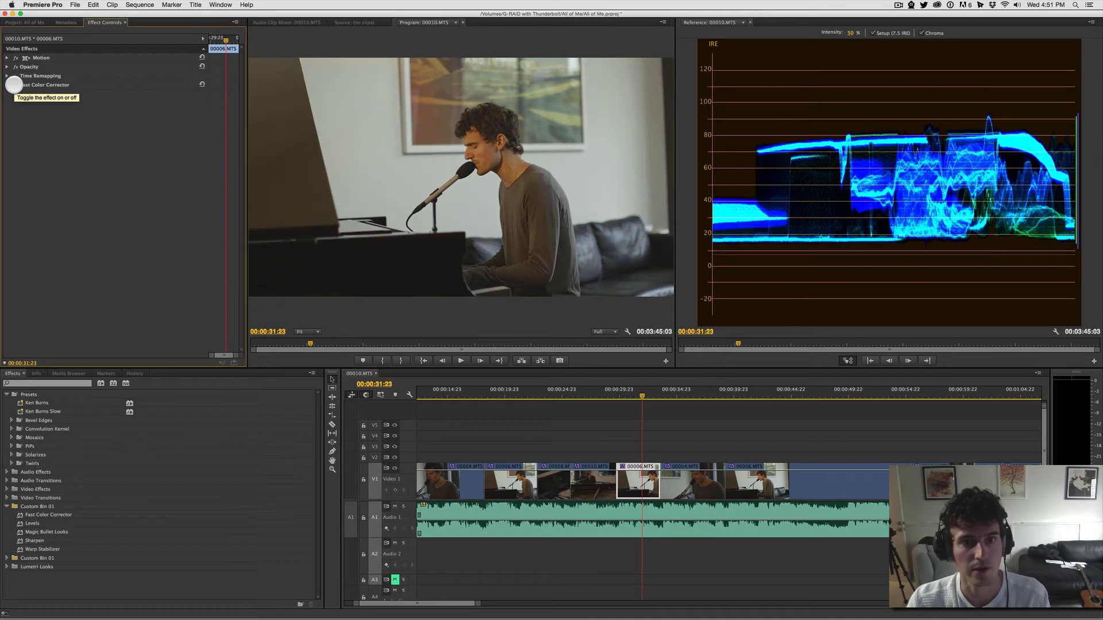
pyautogui.click(14, 85)
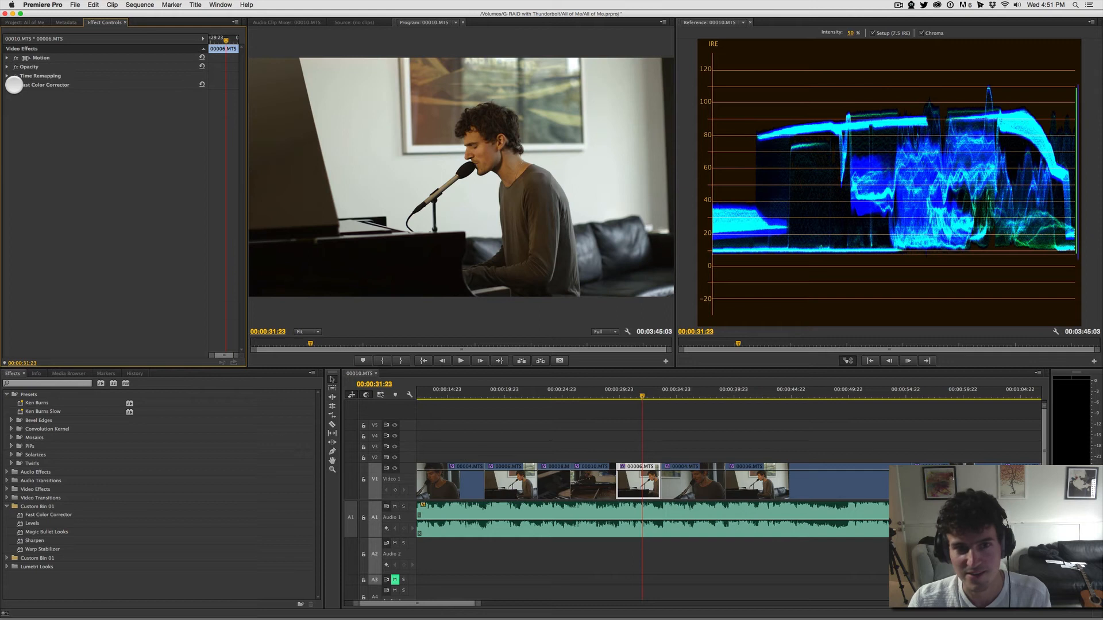
pyautogui.click(8, 85)
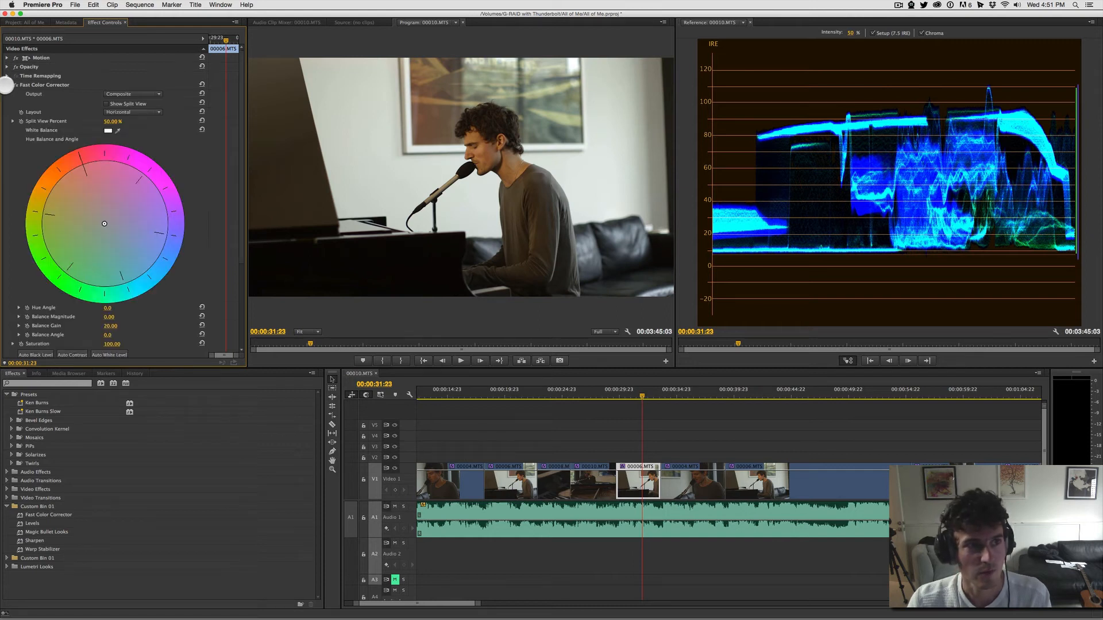
pyautogui.click(14, 85)
pyautogui.click(14, 85)
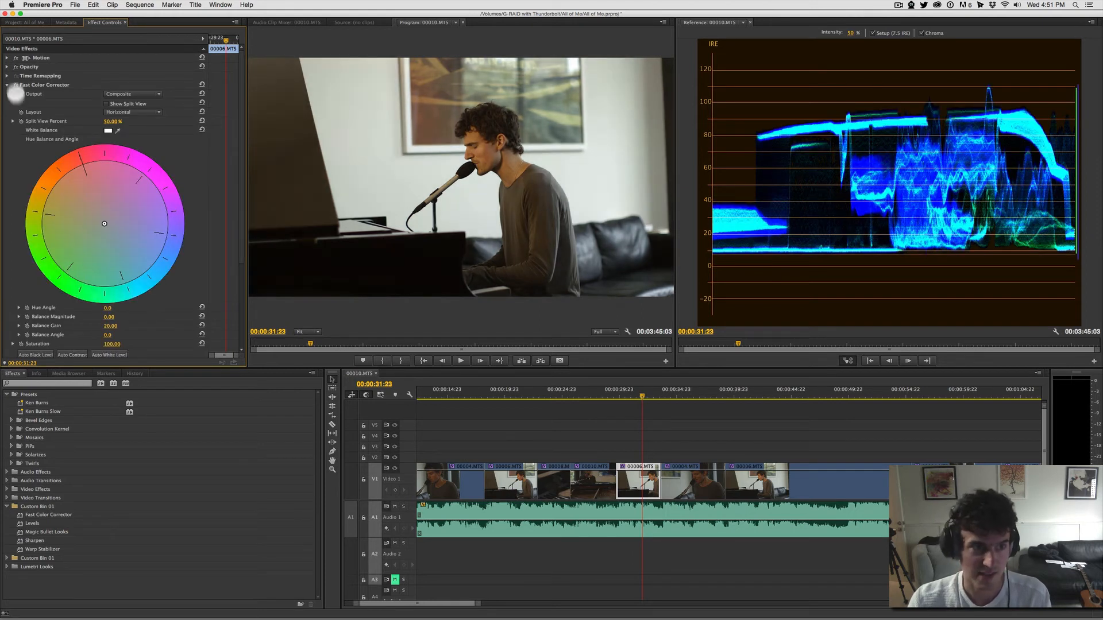
# Step: Adjust the Fast Color Corrector's input levels on clip 00006.MTS to black 17.67 and white 192.58
pyautogui.scroll(-5, 173, 240)
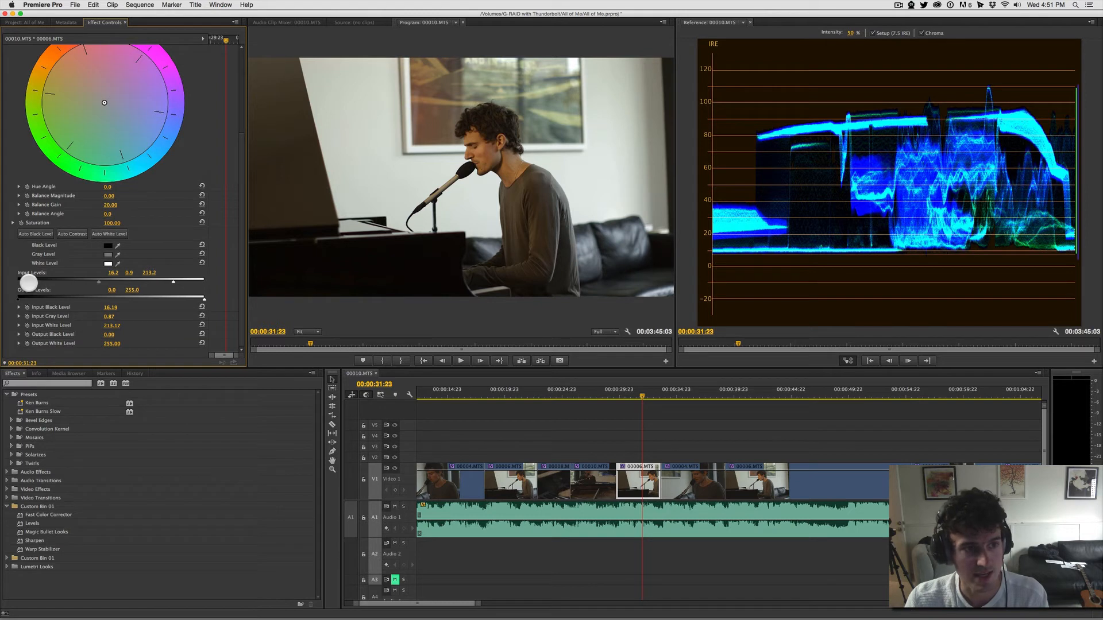
pyautogui.moveTo(29, 282); pyautogui.dragTo(31, 283)
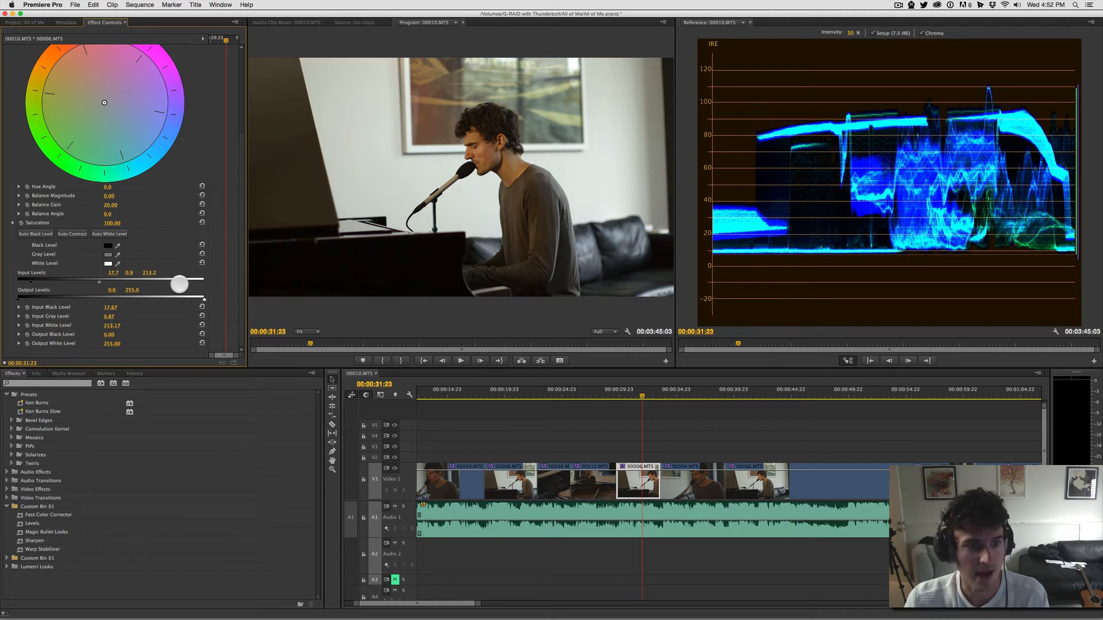
pyautogui.moveTo(170, 284); pyautogui.dragTo(154, 283)
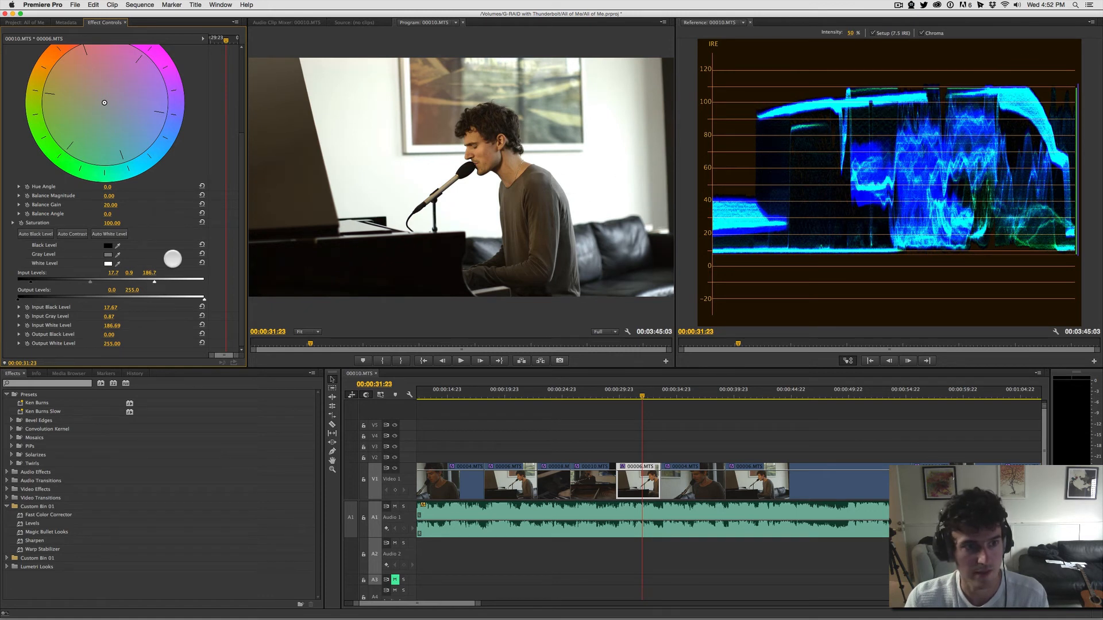
pyautogui.moveTo(161, 282); pyautogui.dragTo(159, 282)
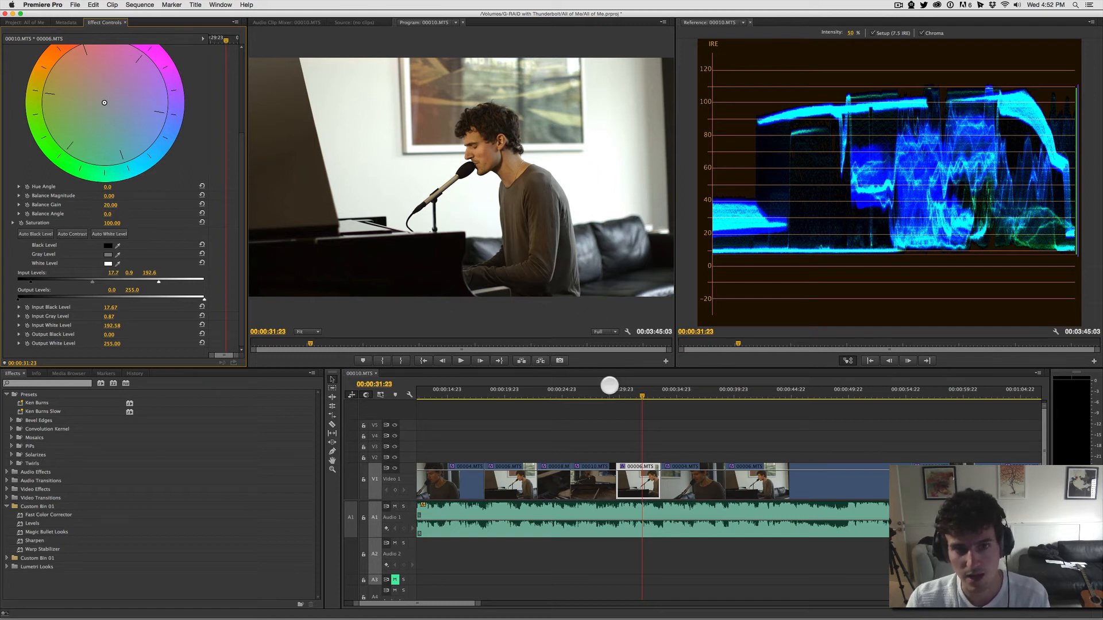
# Step: Compare clip 00006.MTS before and after the levels adjustment by switching Fast Color Corrector off and back on
pyautogui.scroll(3, 80, 279)
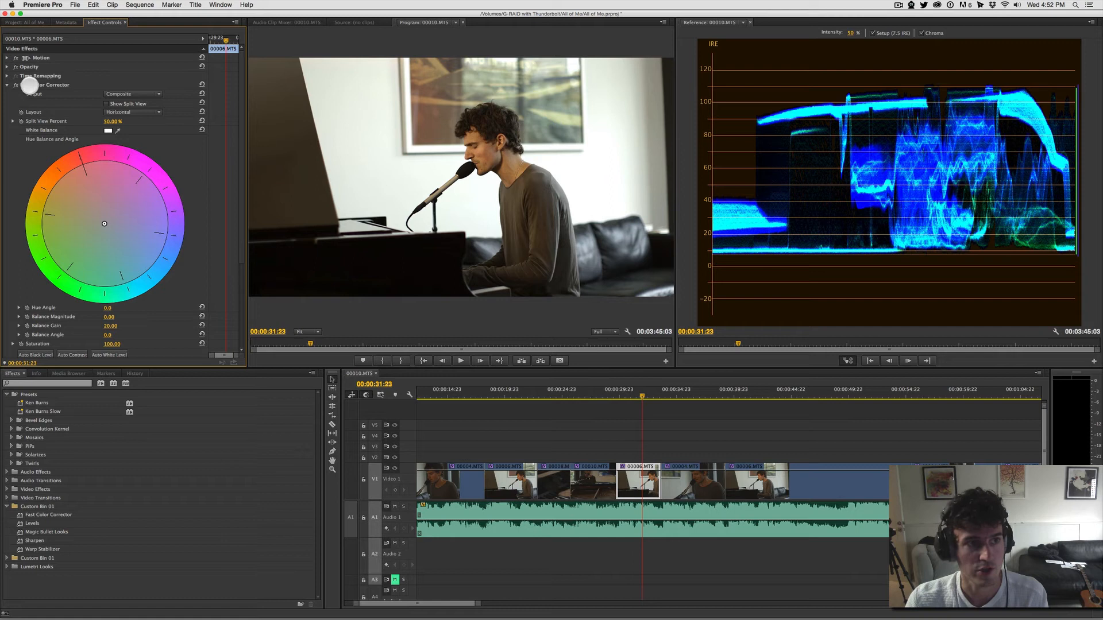
pyautogui.click(17, 85)
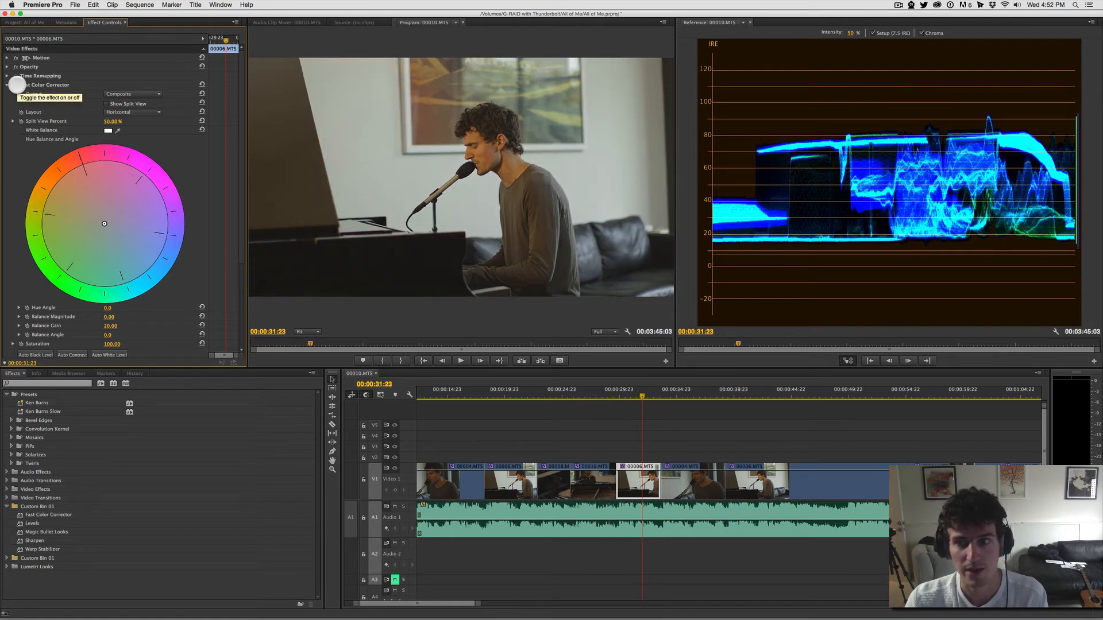
pyautogui.click(17, 85)
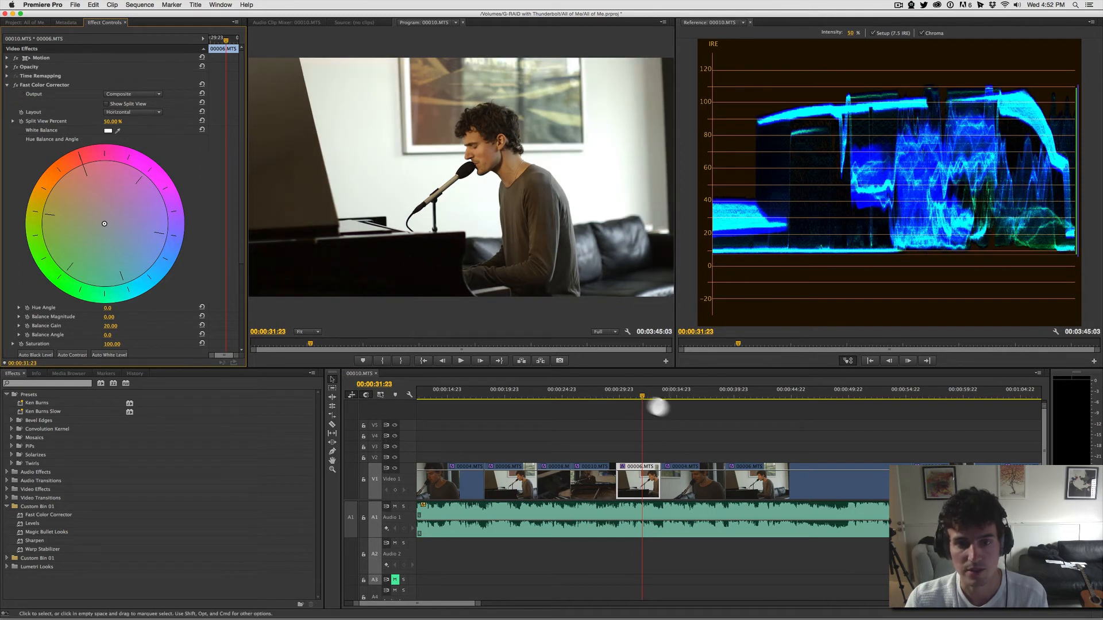
# Step: Play the sequence from 00:00:29:06, select clip 00004.MTS and compare it with Fast Color Corrector off and on, ending with it on
pyautogui.click(610, 391)
pyautogui.press('space')
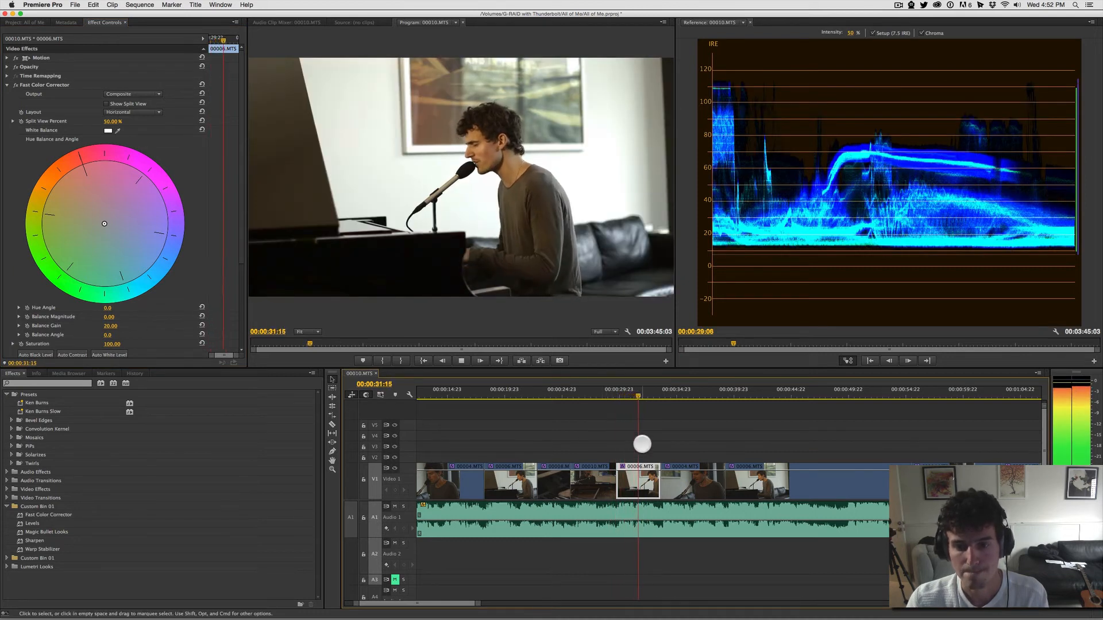
pyautogui.click(689, 486)
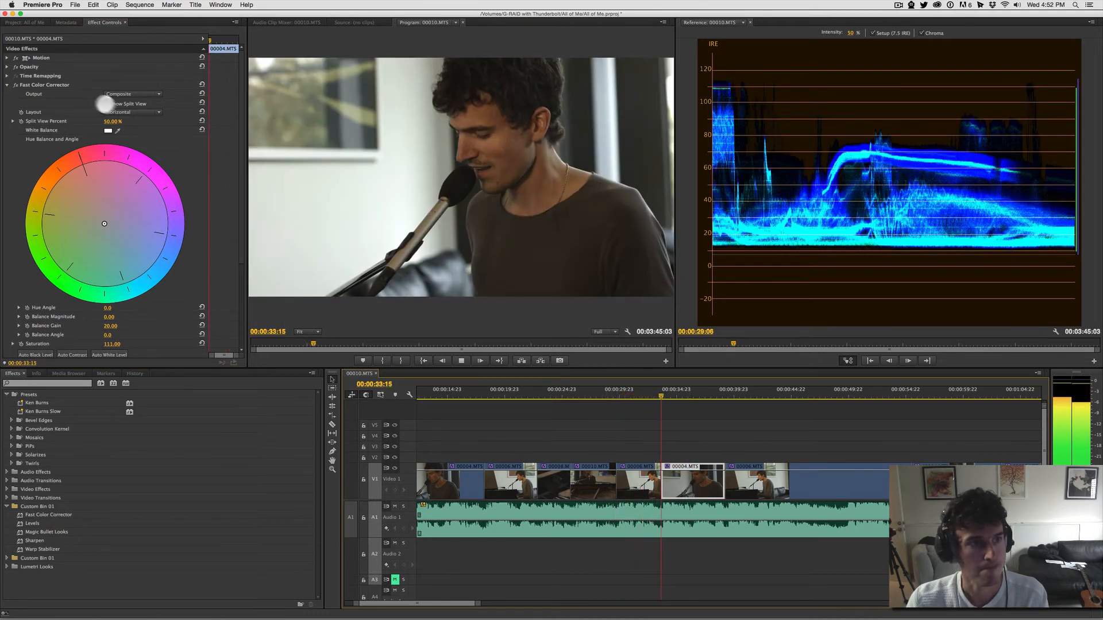
pyautogui.click(16, 85)
pyautogui.click(16, 85)
pyautogui.click(16, 85)
pyautogui.click(16, 85)
pyautogui.click(16, 85)
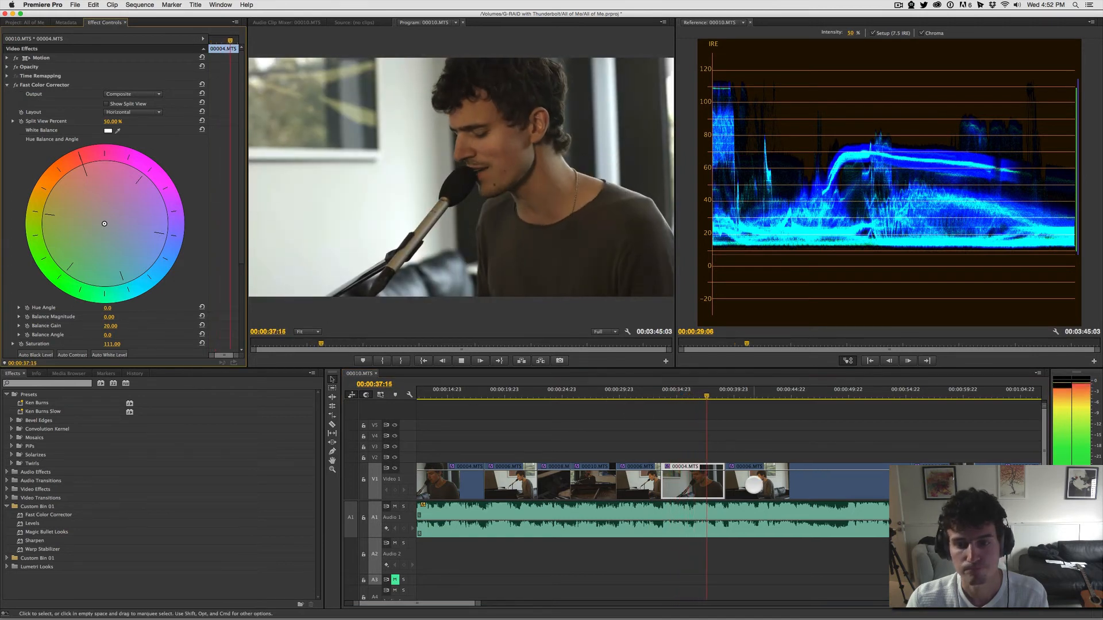
pyautogui.press('space')
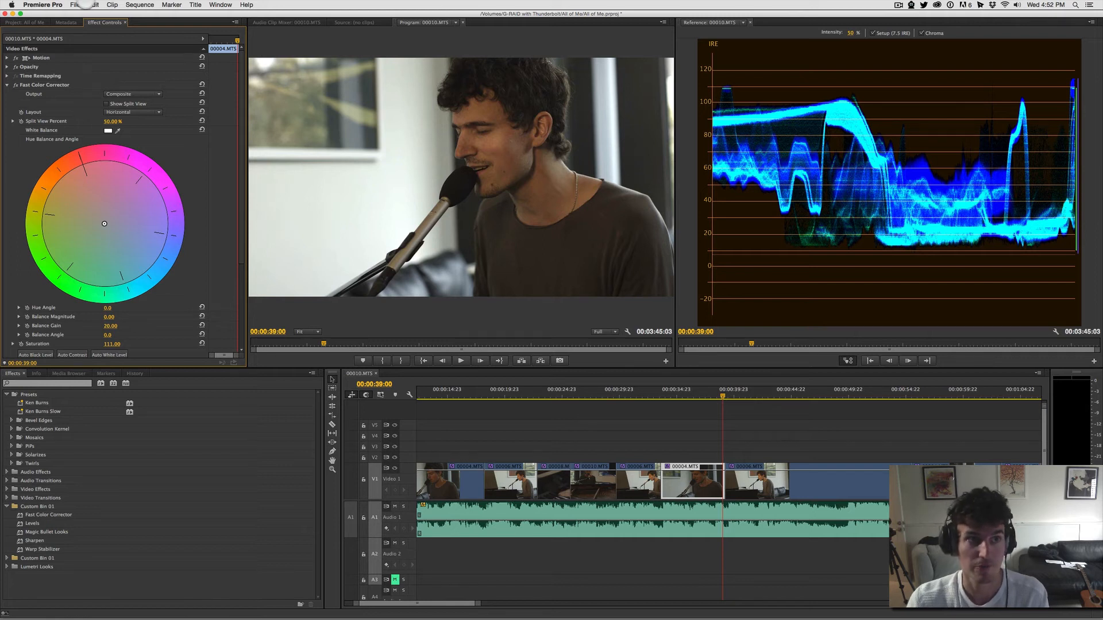
# Step: Open the Never Gonna.prproj project and show its sequence in the Program monitor
pyautogui.click(80, 4)
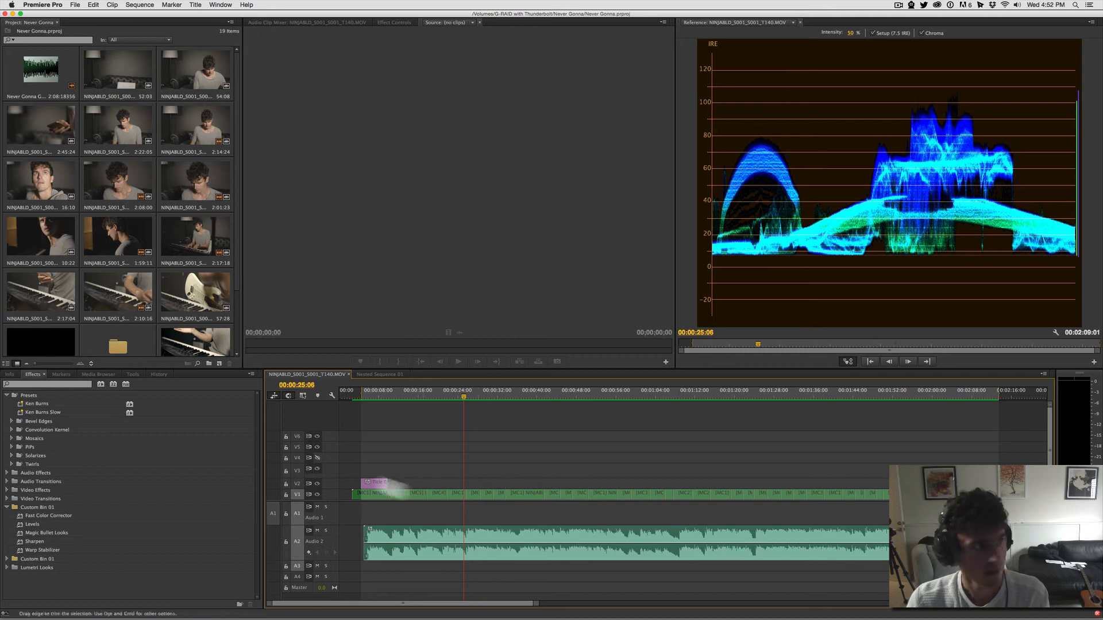
pyautogui.moveTo(1102, 114); pyautogui.dragTo(418, 152)
pyautogui.click(502, 463)
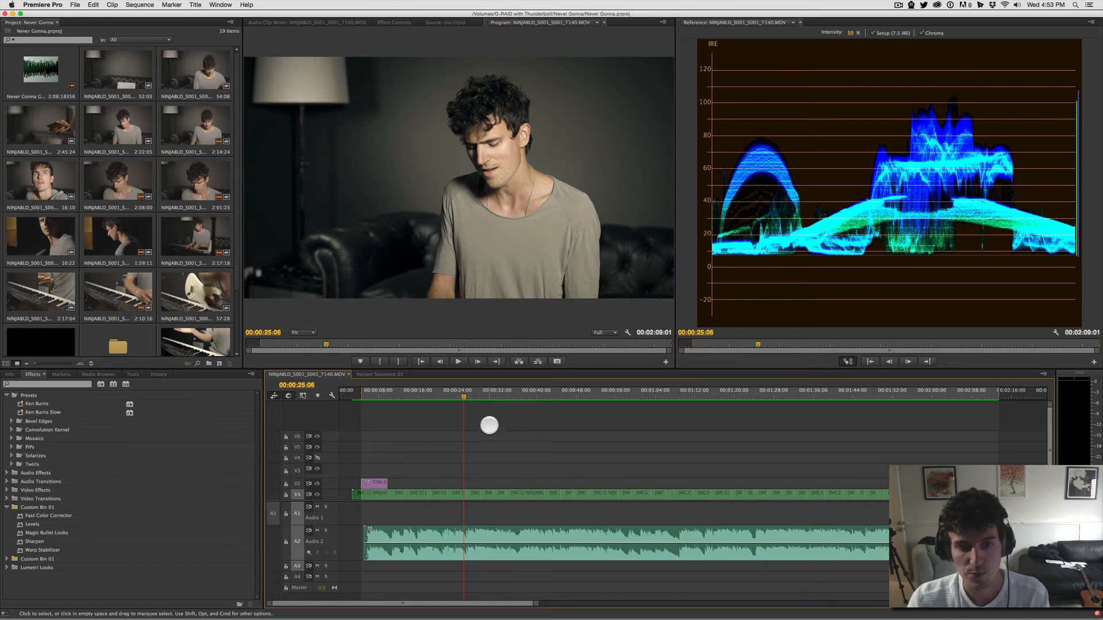
# Step: Play the Never Gonna sequence from 00:00:25:06 and stop at 00:00:31:22
pyautogui.press('XF86AudioMute')
pyautogui.press('space')
pyautogui.press('XF86AudioMute')
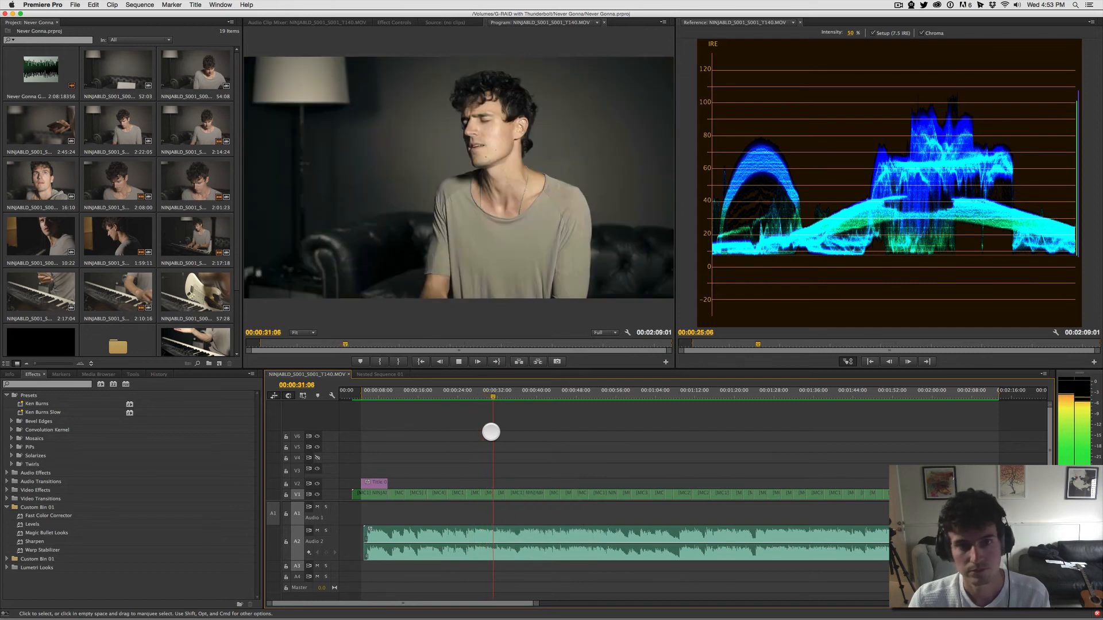
pyautogui.press('space')
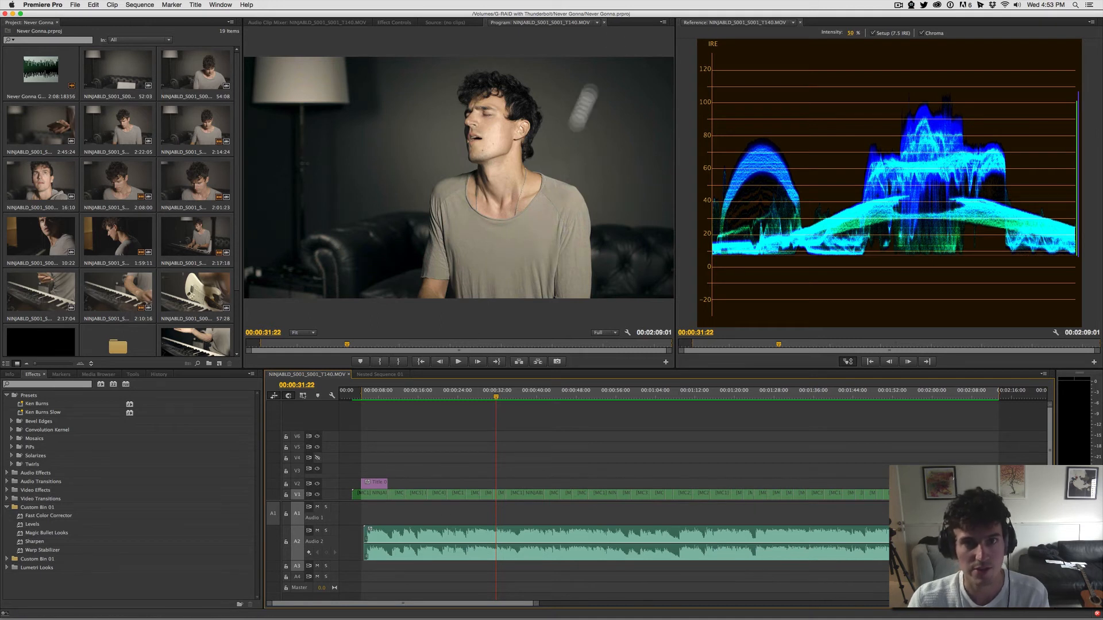
# Step: Show the Program monitor in a widened Multi-Camera view and play the sequence from 00:00:31:22
pyautogui.click(663, 22)
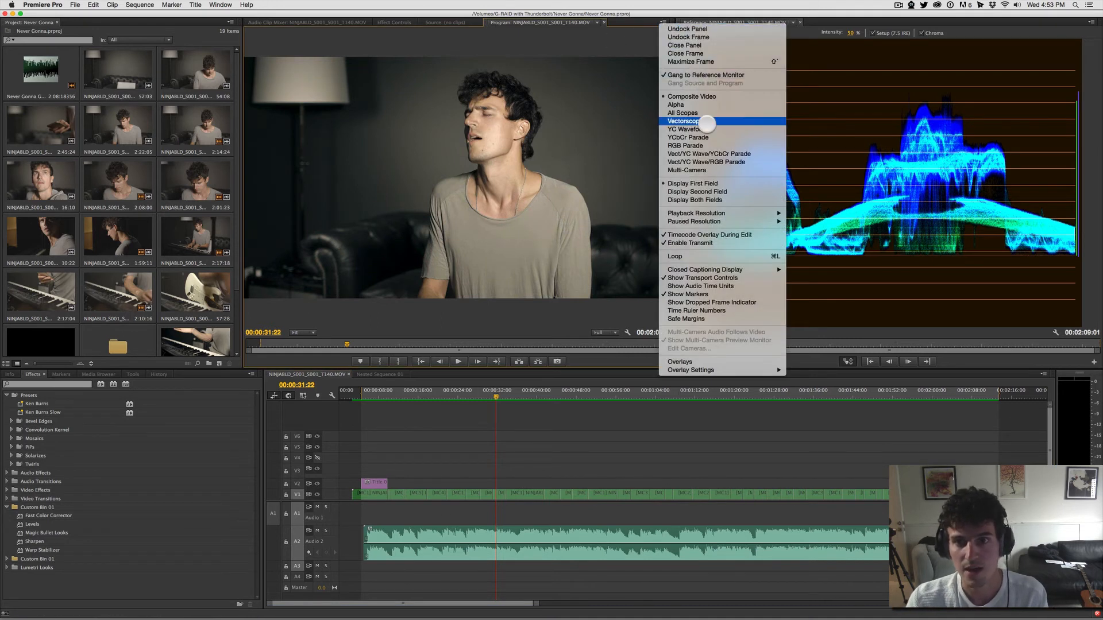
pyautogui.click(700, 168)
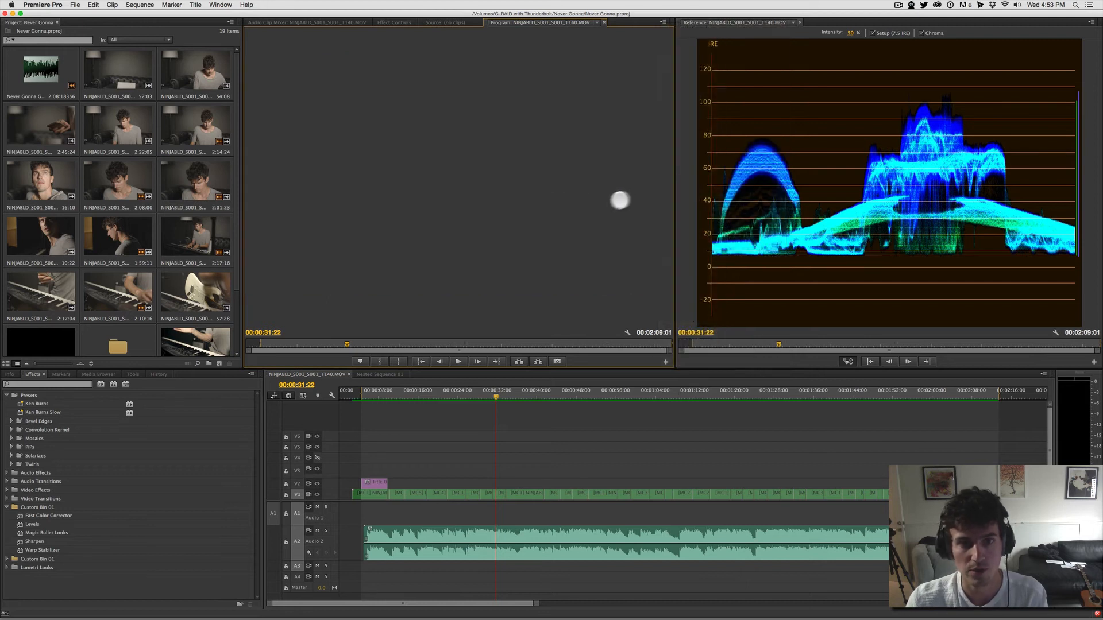
pyautogui.moveTo(676, 278); pyautogui.dragTo(857, 281)
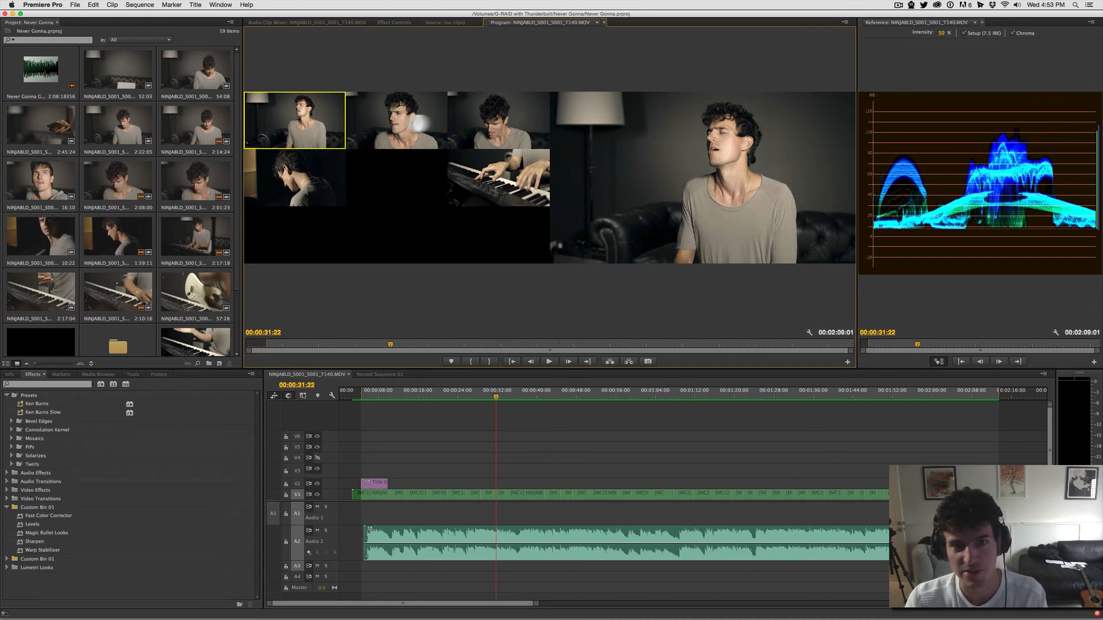
pyautogui.press('space')
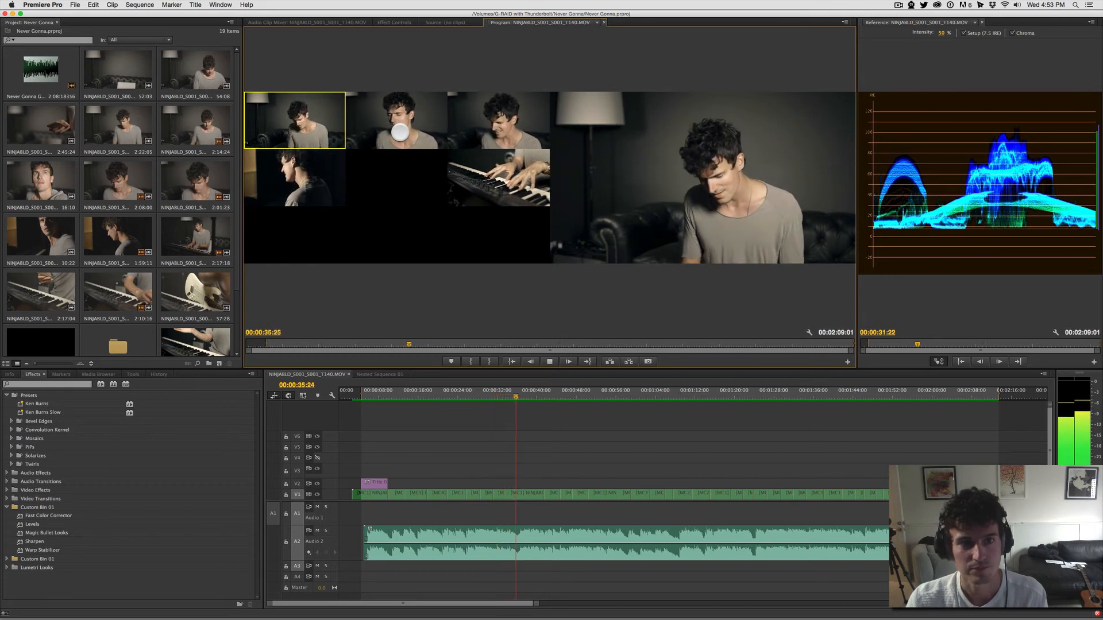
# Step: Play the sequence to 00:00:38:16, switch the multi-camera clip there to the keyboard angle, and play on to 00:00:39:28
pyautogui.press('space')
pyautogui.press('=')
pyautogui.press('space')
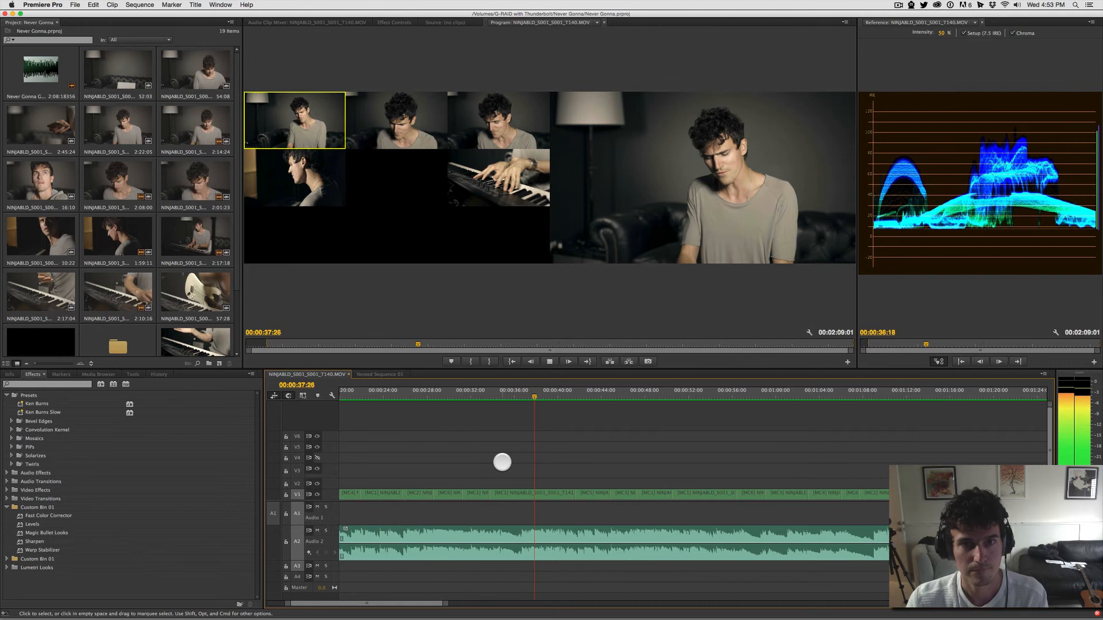
pyautogui.press('space')
pyautogui.click(509, 195)
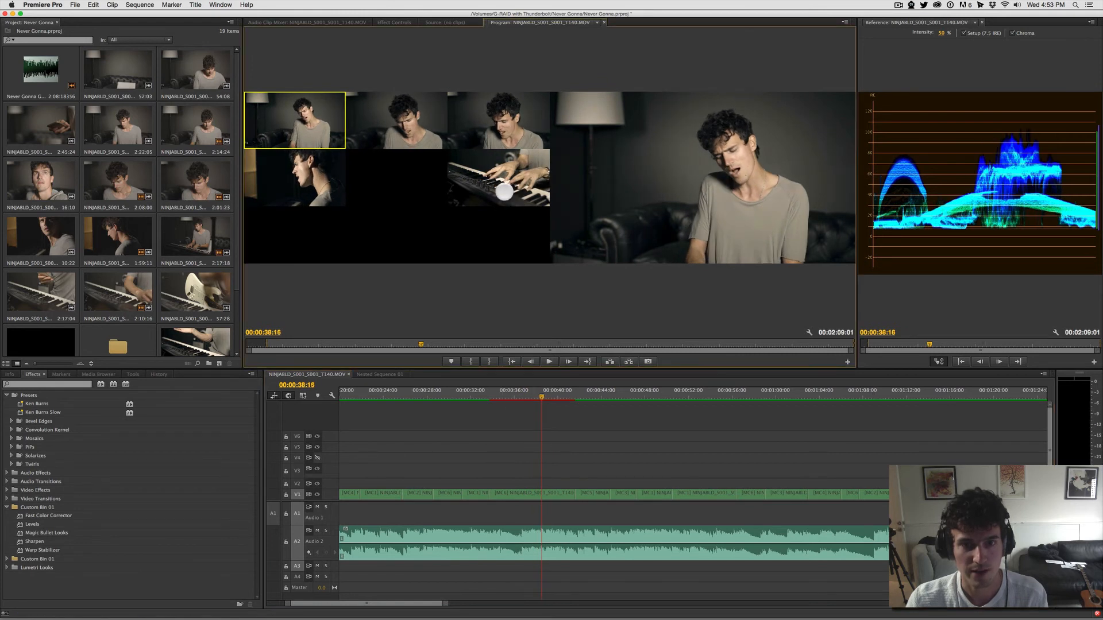
pyautogui.click(529, 179)
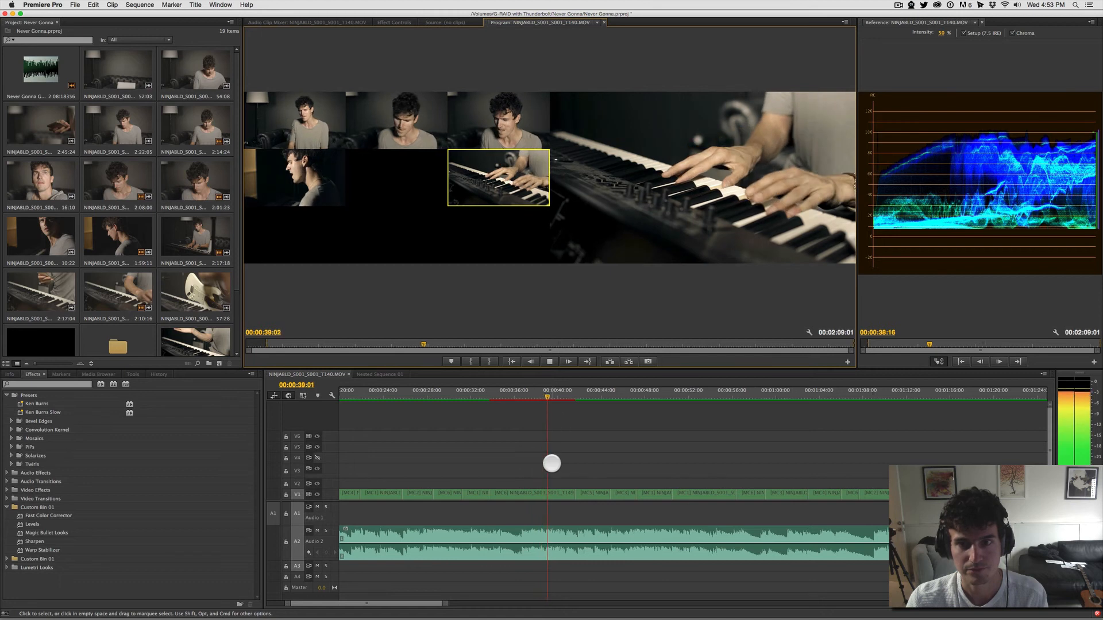
pyautogui.press('space')
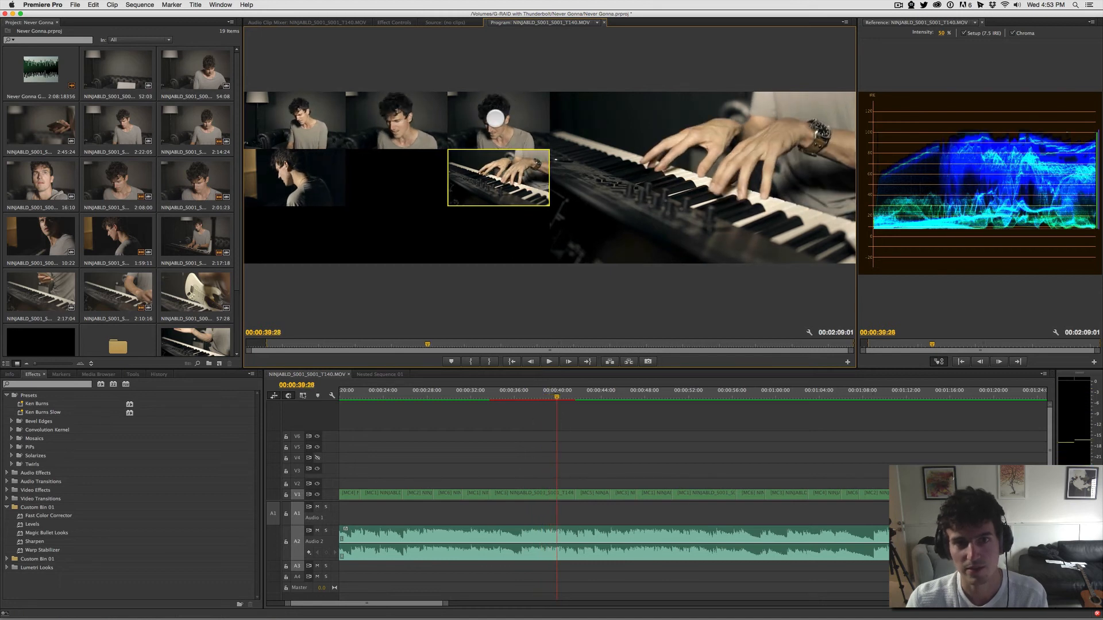
# Step: Switch to the third camera angle at 00:00:39:28 and record live cuts to the keyboard and second angles during playback, stopping at 00:00:48:09
pyautogui.click(502, 137)
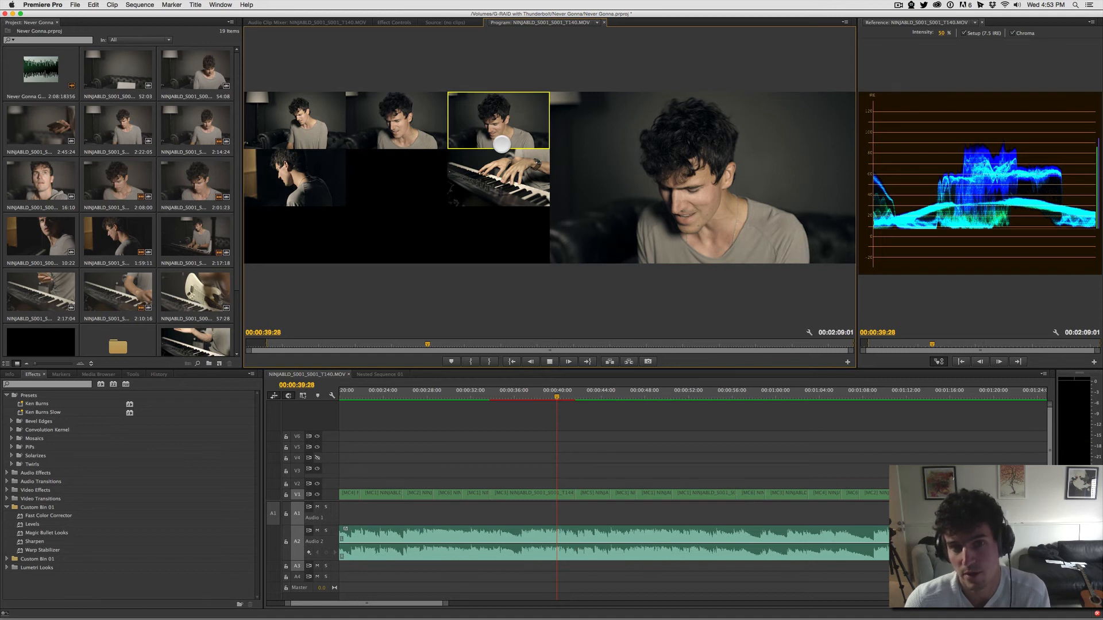
pyautogui.press('space')
pyautogui.click(506, 171)
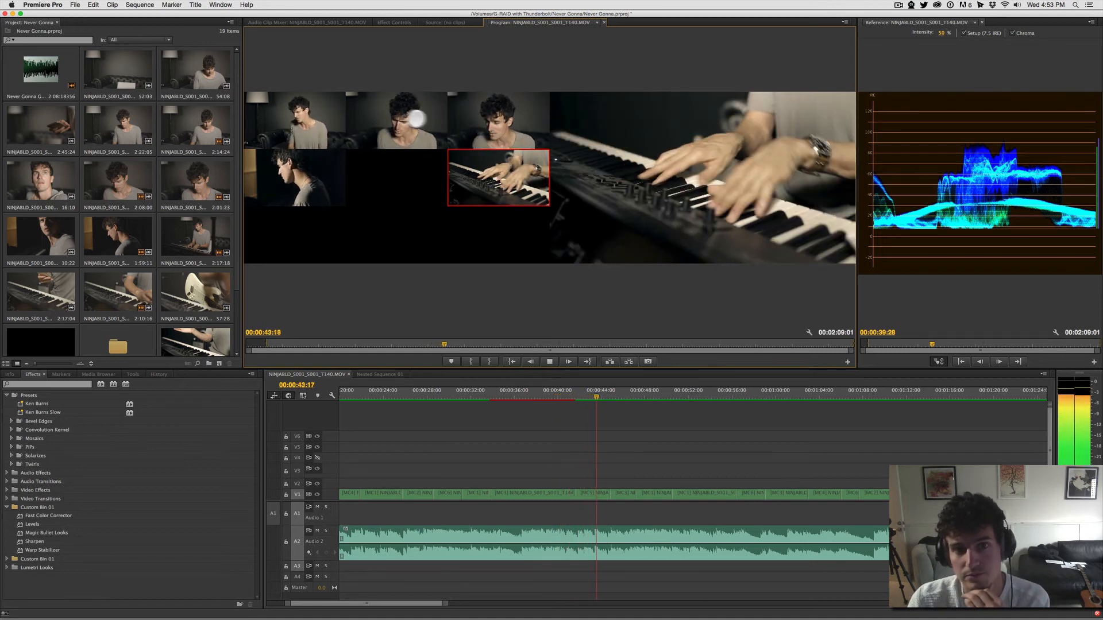
pyautogui.click(431, 146)
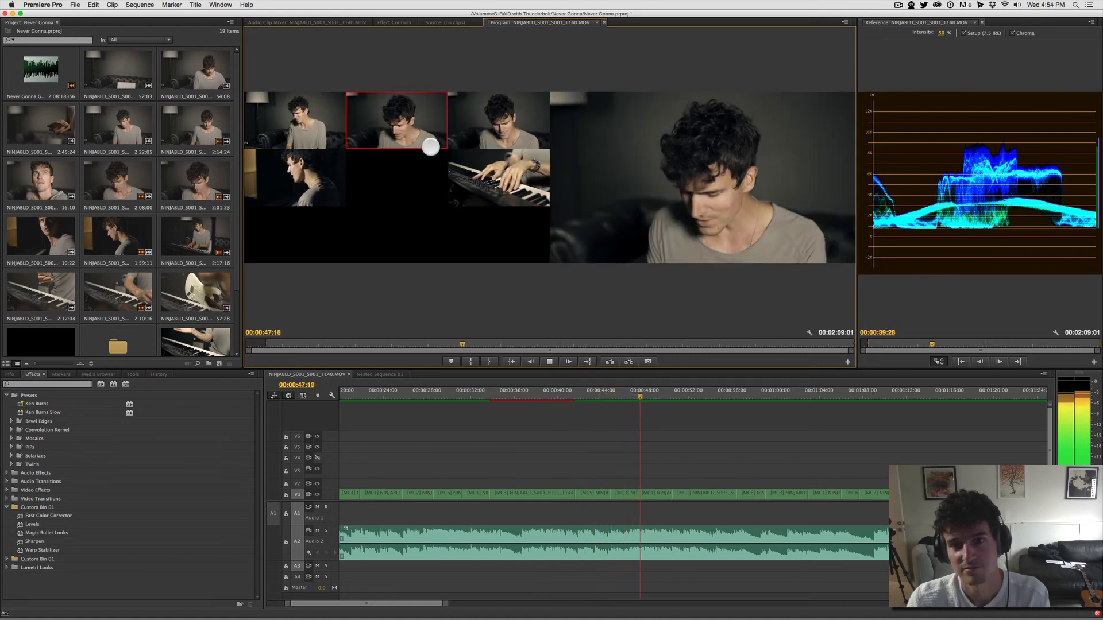
pyautogui.press('space')
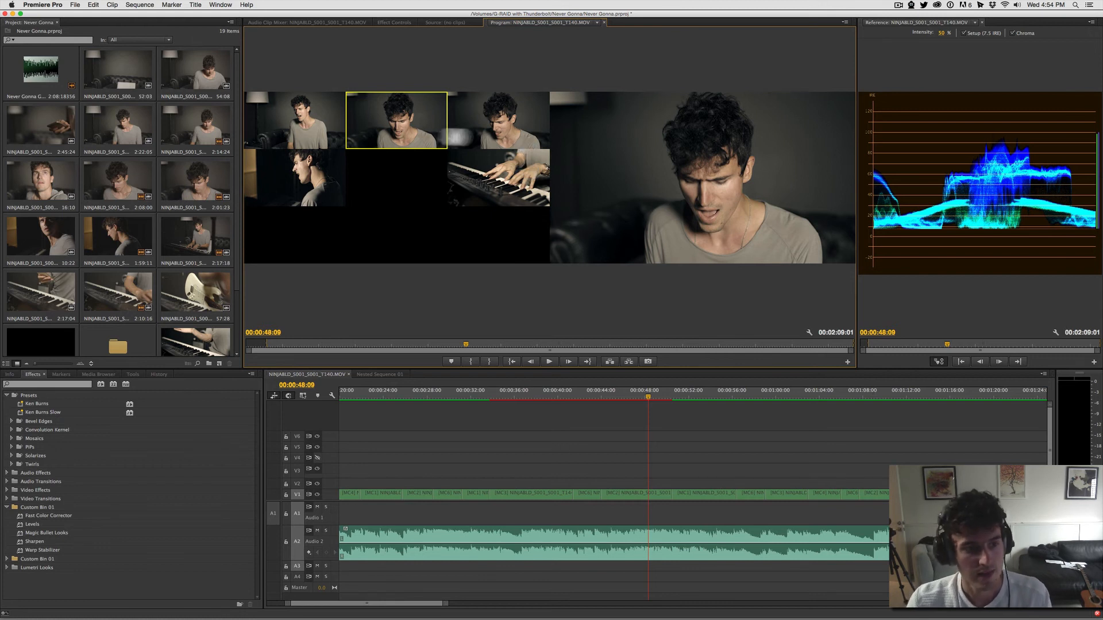
# Step: Open the media export settings for the sequence and choose the H.264 Blu-ray (x264 PRO) format
pyautogui.click(79, 5)
pyautogui.moveTo(99, 210)
pyautogui.click(221, 209)
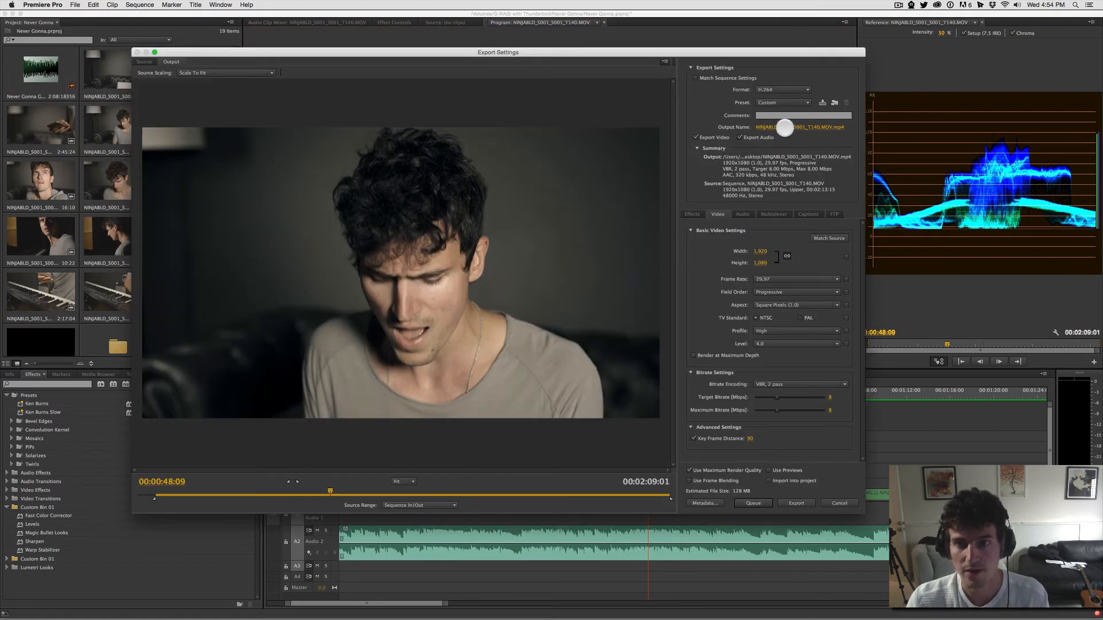
pyautogui.click(795, 86)
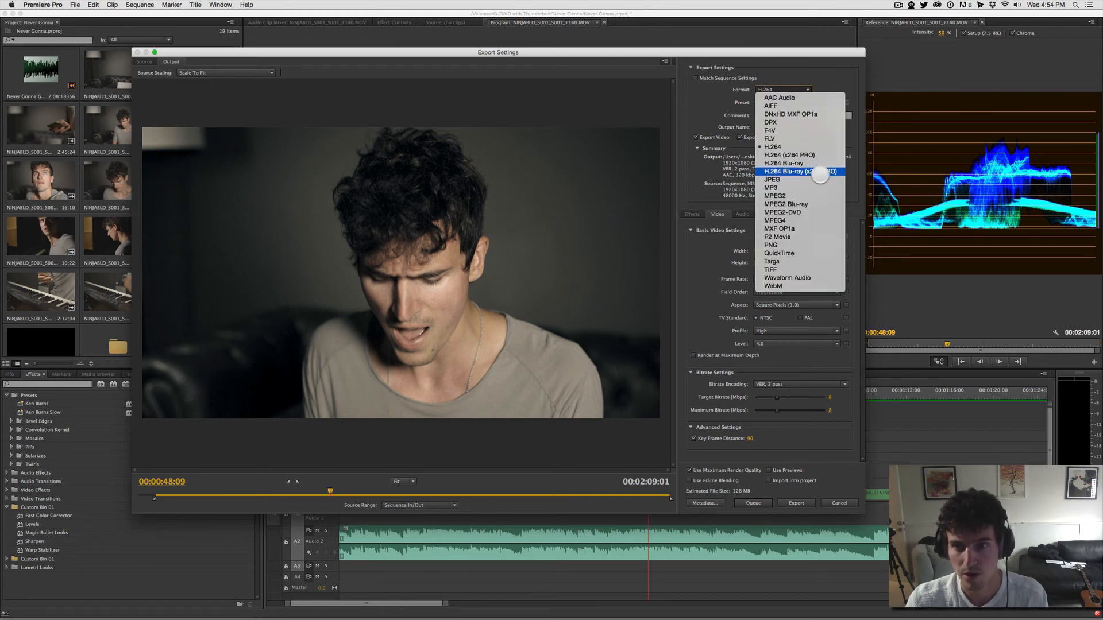
pyautogui.click(820, 172)
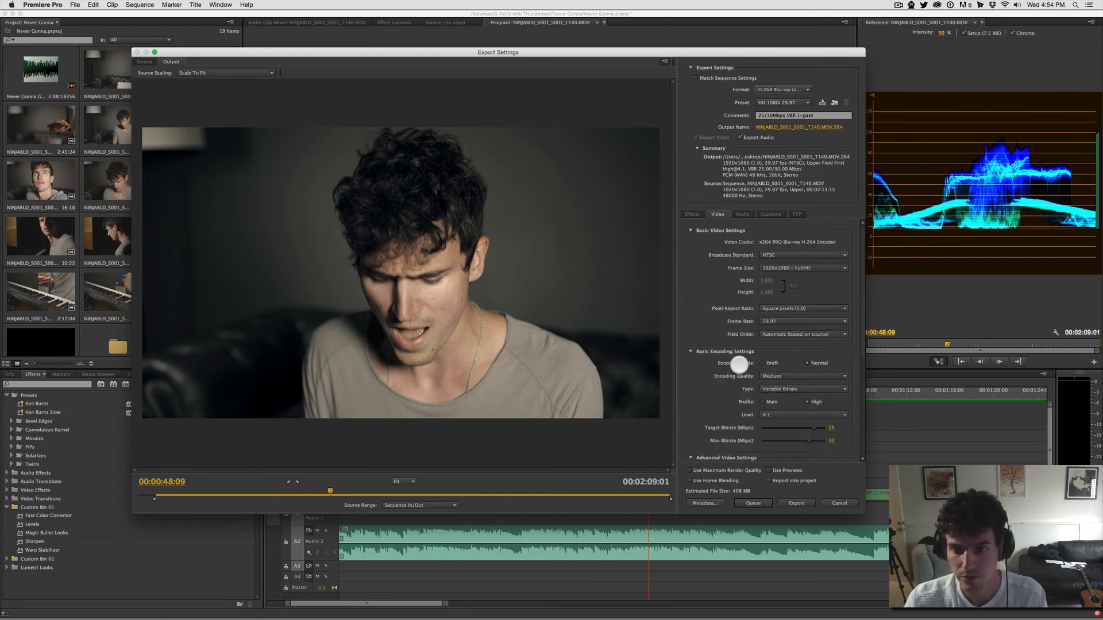
# Step: Set the export's encoding quality to Very Slow, its type to Variable Bitrate 2 Pass and its level to 5.1
pyautogui.click(776, 377)
pyautogui.click(773, 406)
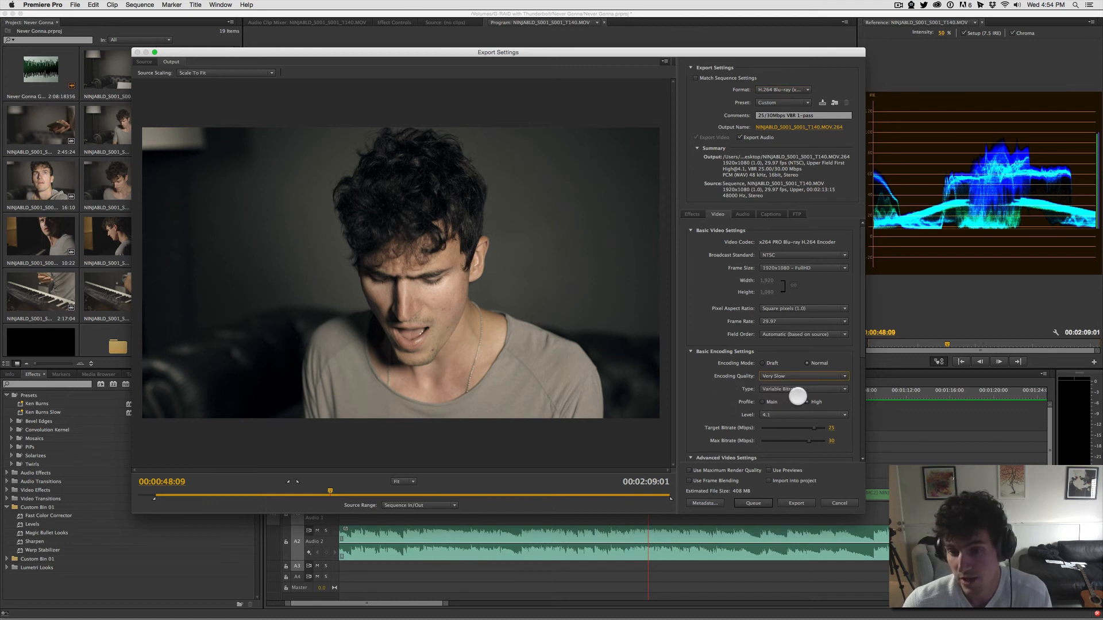
pyautogui.click(796, 390)
pyautogui.click(802, 414)
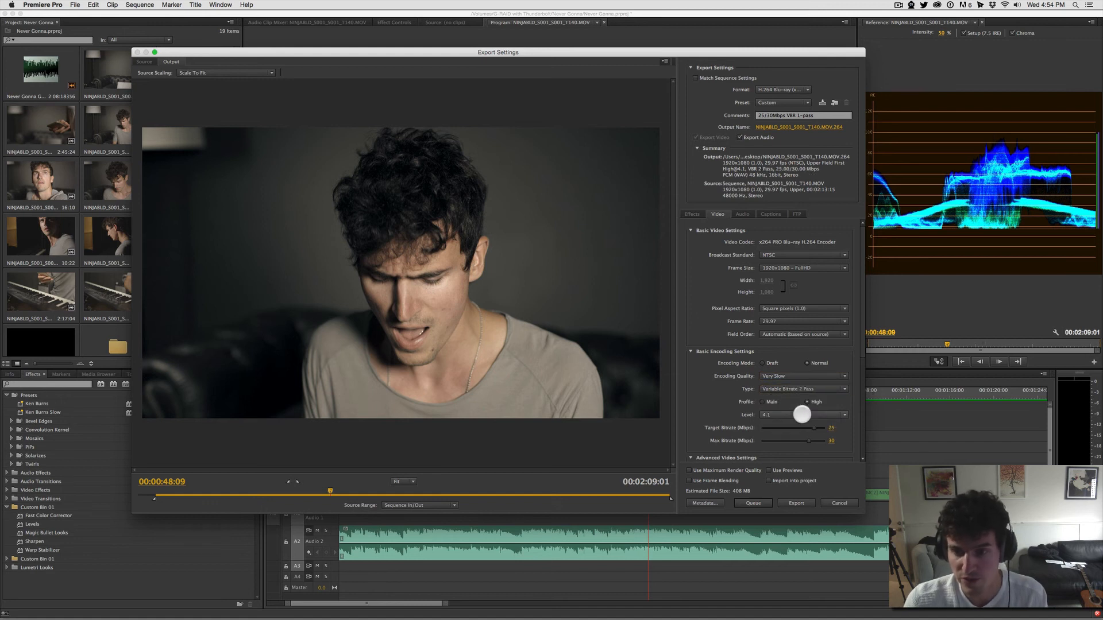
pyautogui.click(797, 413)
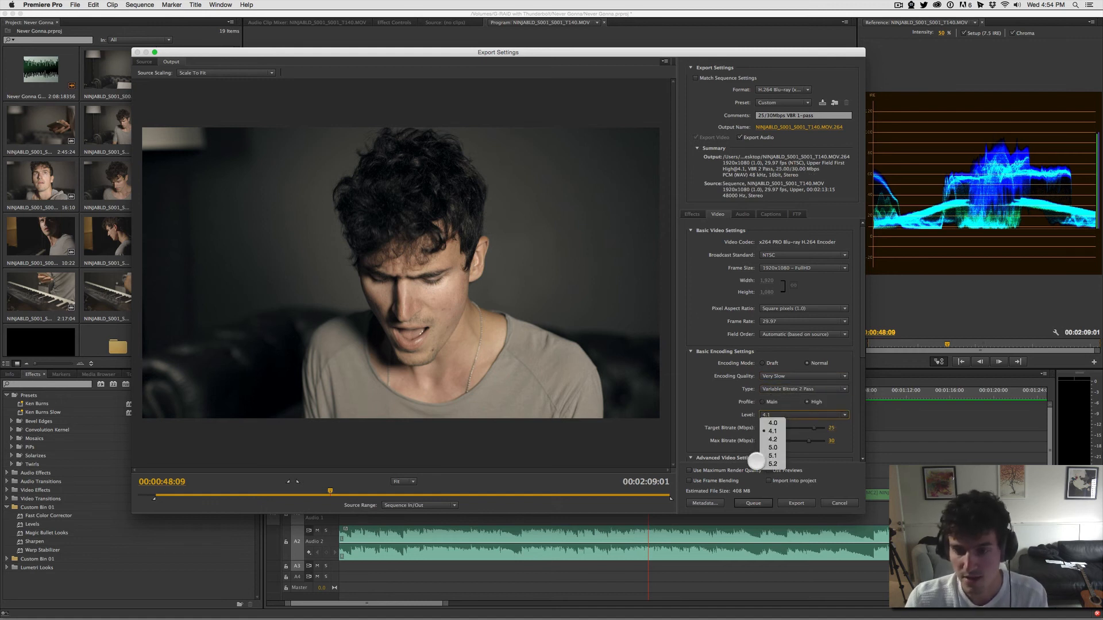
pyautogui.click(769, 456)
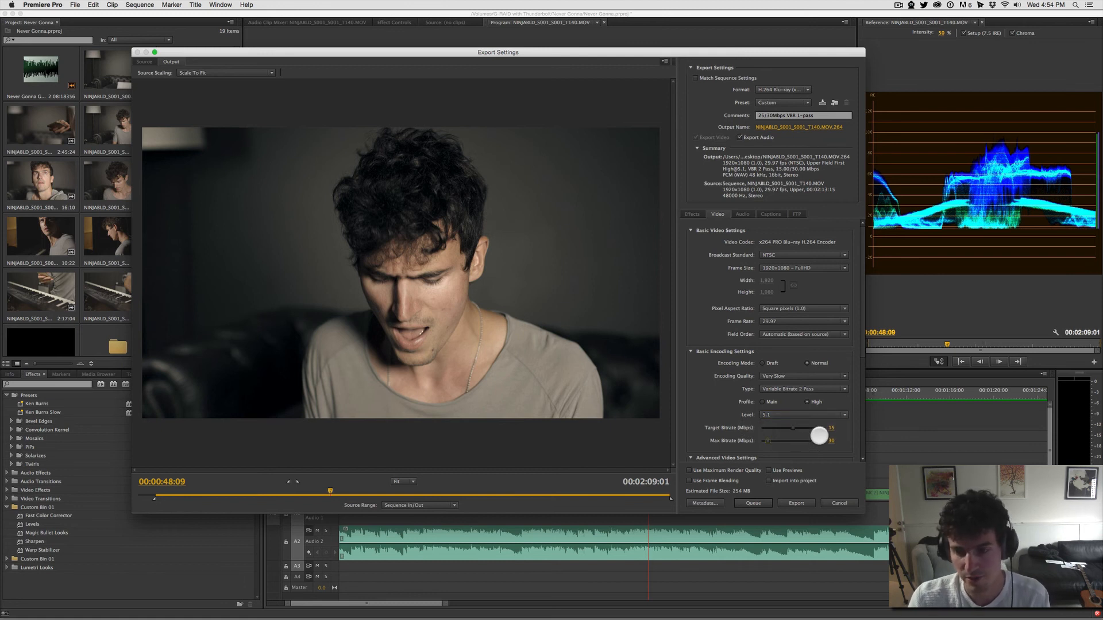
# Step: Set the target bitrate to 10 Mbps and maximum to 20 Mbps with Use Maximum Render Quality enabled, and cancel the export
pyautogui.click(831, 440)
pyautogui.write('20')
pyautogui.press('Return')
pyautogui.scroll(-1, 772, 339)
pyautogui.click(728, 468)
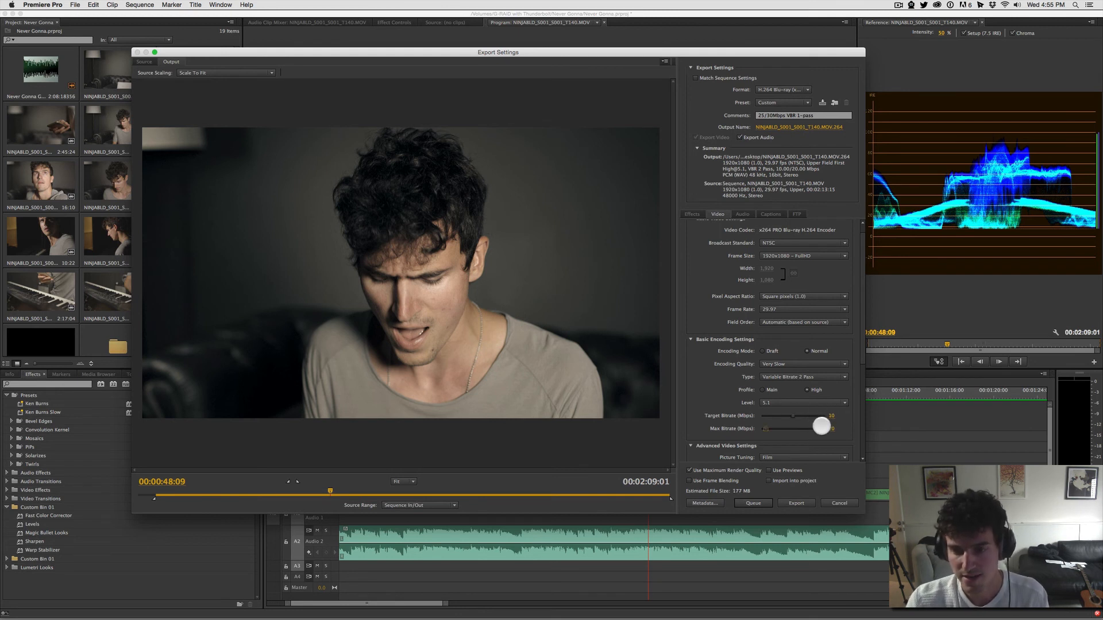
pyautogui.scroll(1, 809, 408)
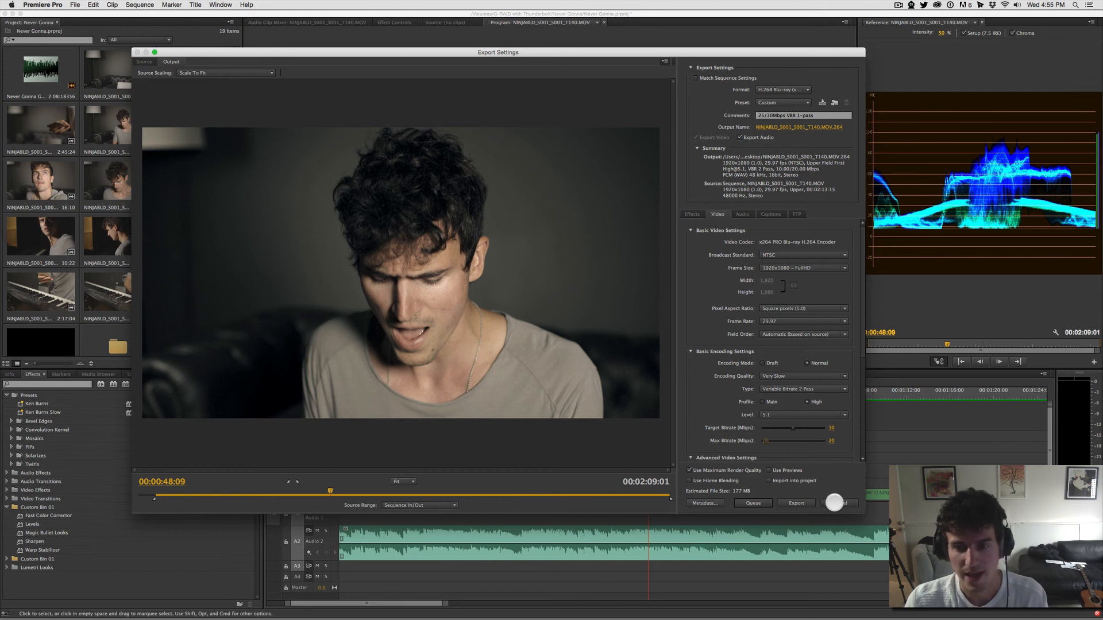
pyautogui.click(833, 503)
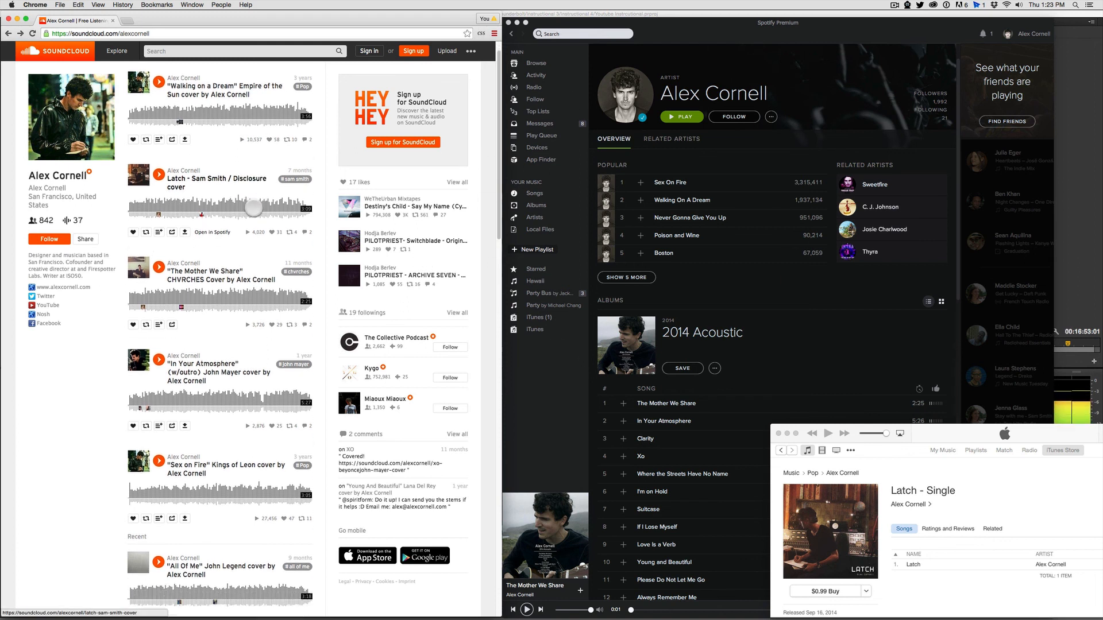
# Step: View the "In Your Atmosphere" track page on SoundCloud, return to the artist profile, and browse the artist's albums in Spotify
pyautogui.click(207, 388)
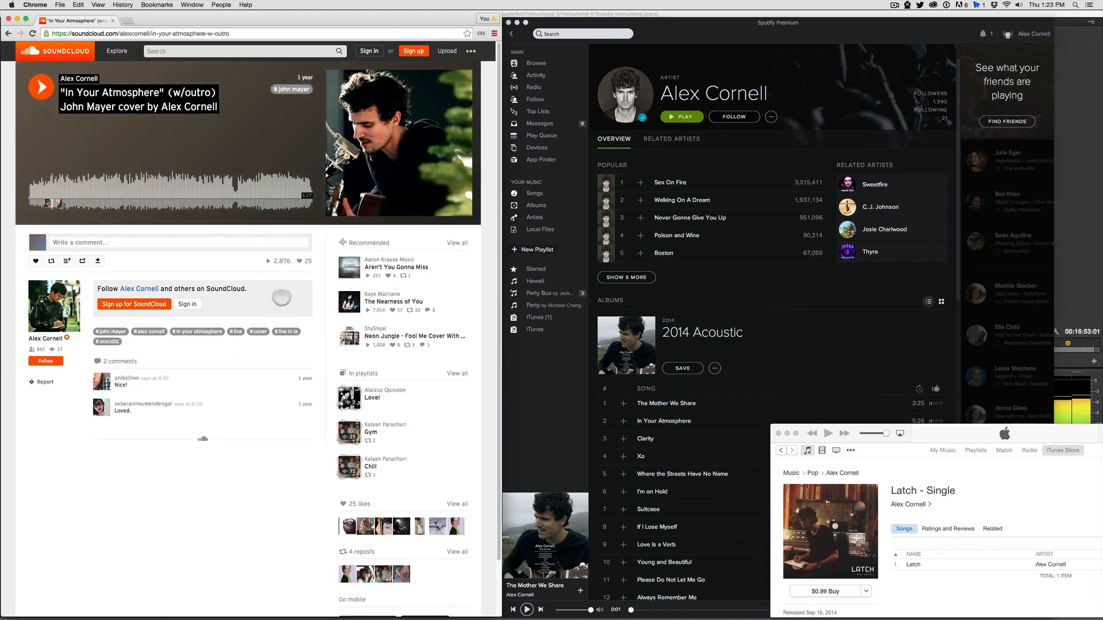
pyautogui.click(8, 33)
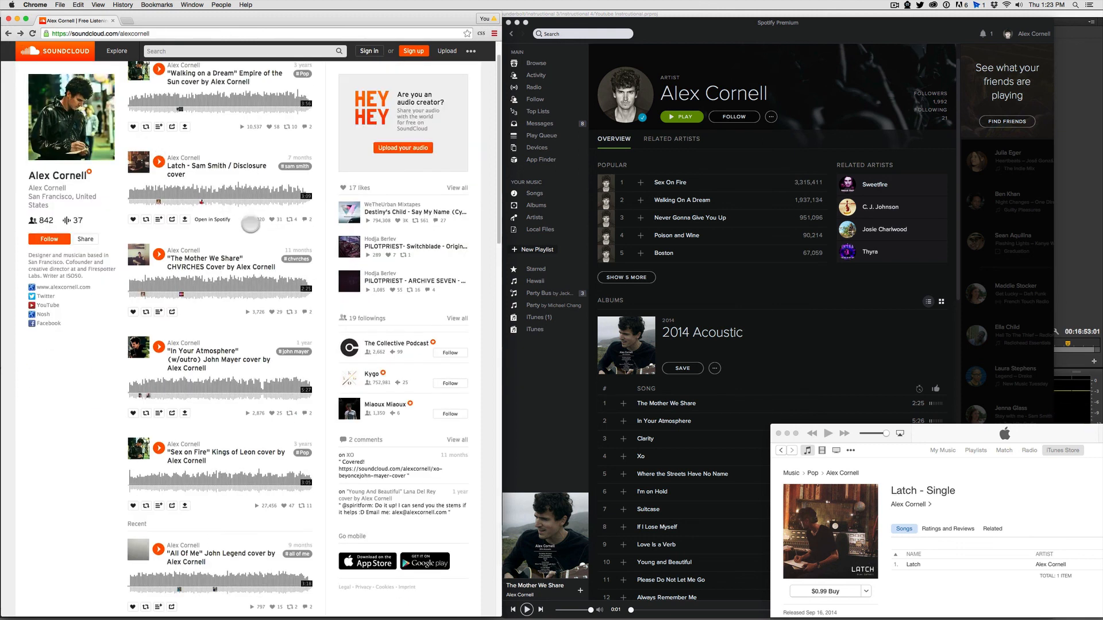
pyautogui.scroll(-10, 752, 283)
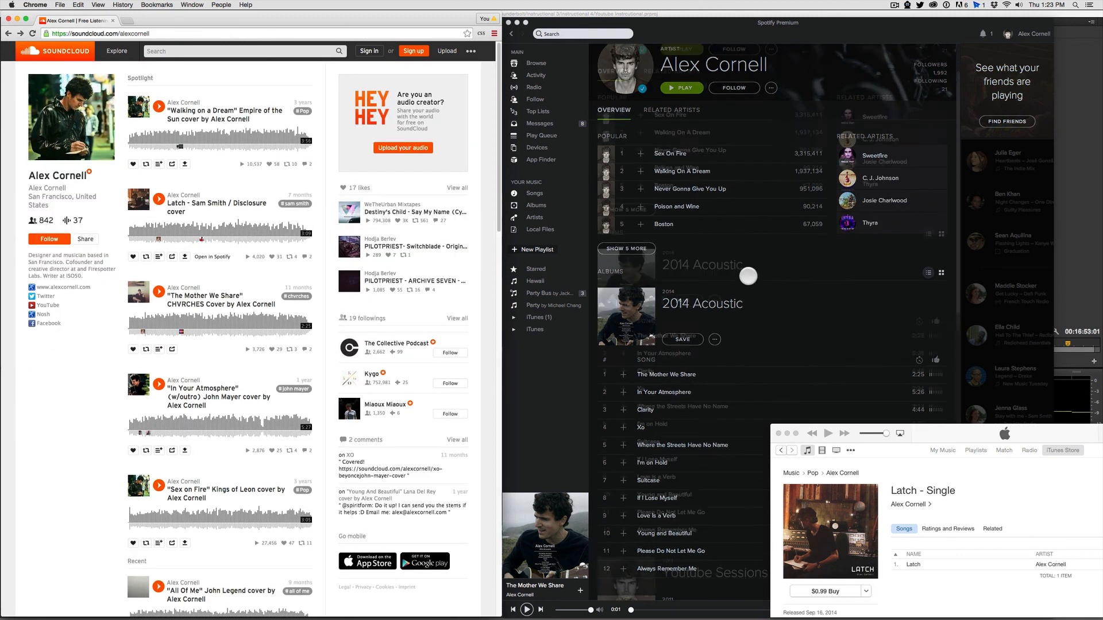
pyautogui.click(756, 100)
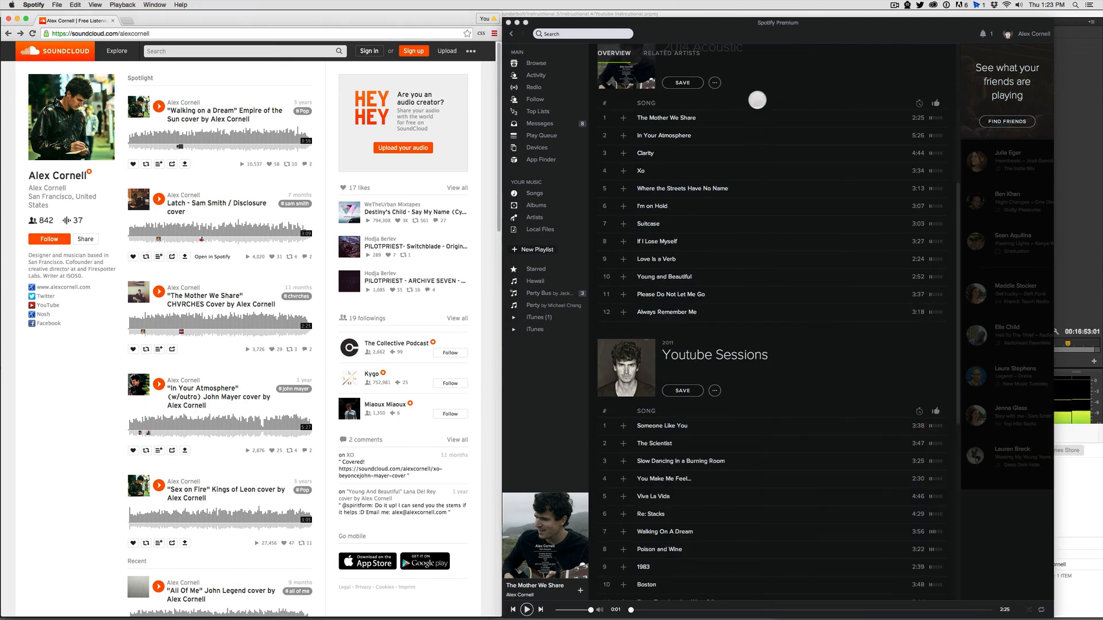